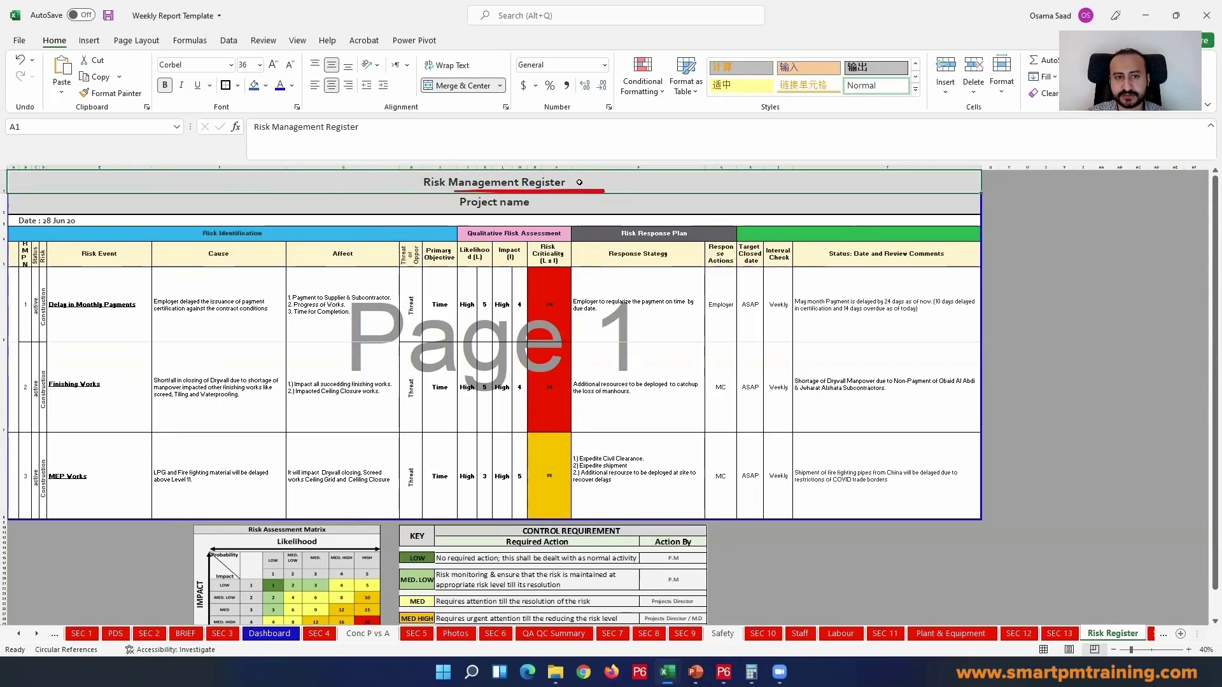
- Zoom the Risk Register sheet from 40% to 85%, starting from the Project name cell
click(569, 202)
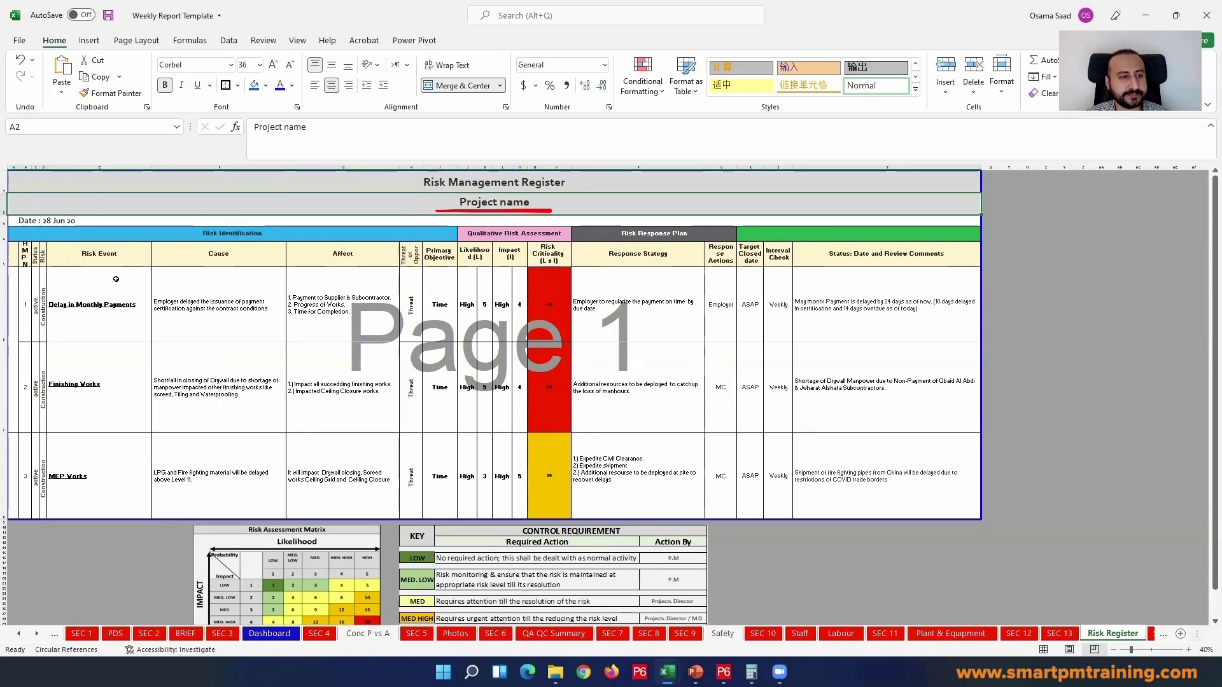
ctrl+scroll(70, 303, up, 2)
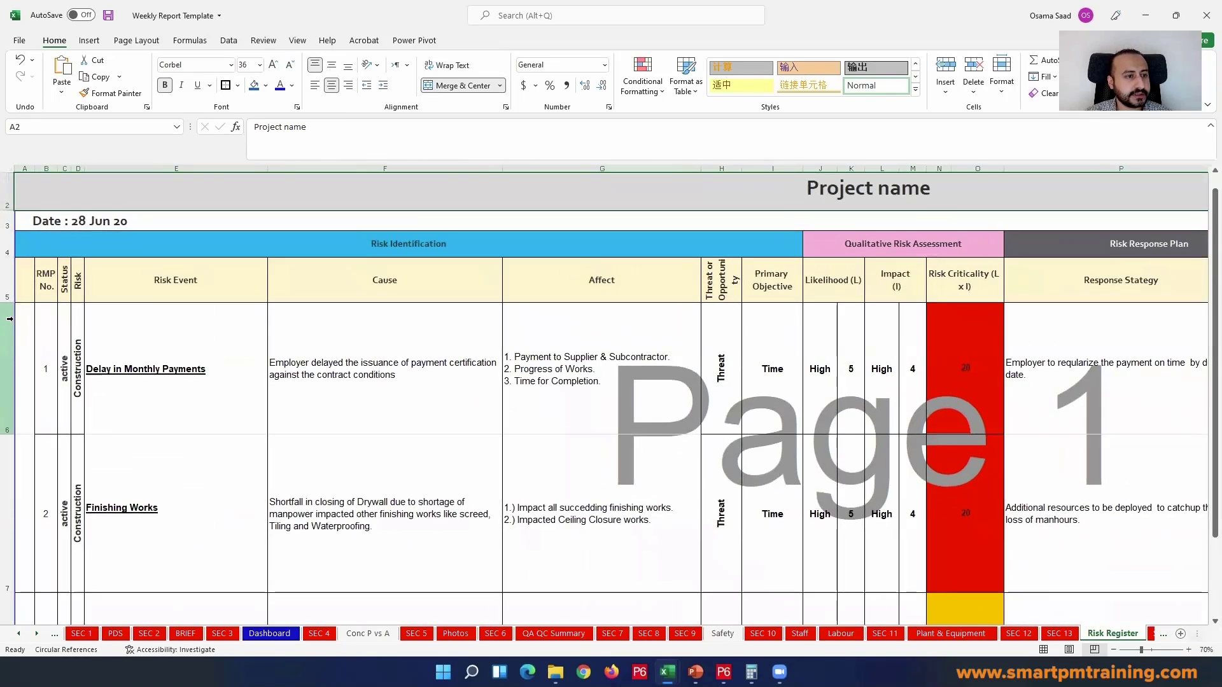
ctrl+scroll(10, 318, up, 1)
- Replace the register date 28 Jun 20 with 31-Jul-16 in cell A3
click(88, 280)
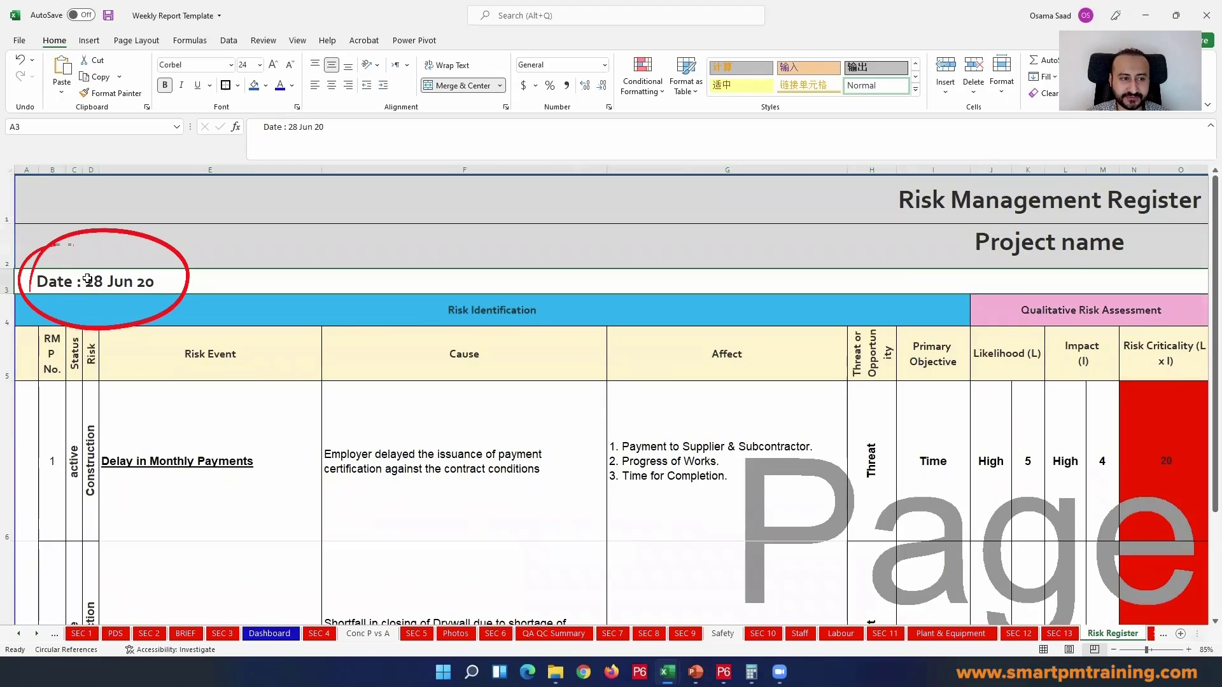
double_click(89, 283)
key(shift+End)
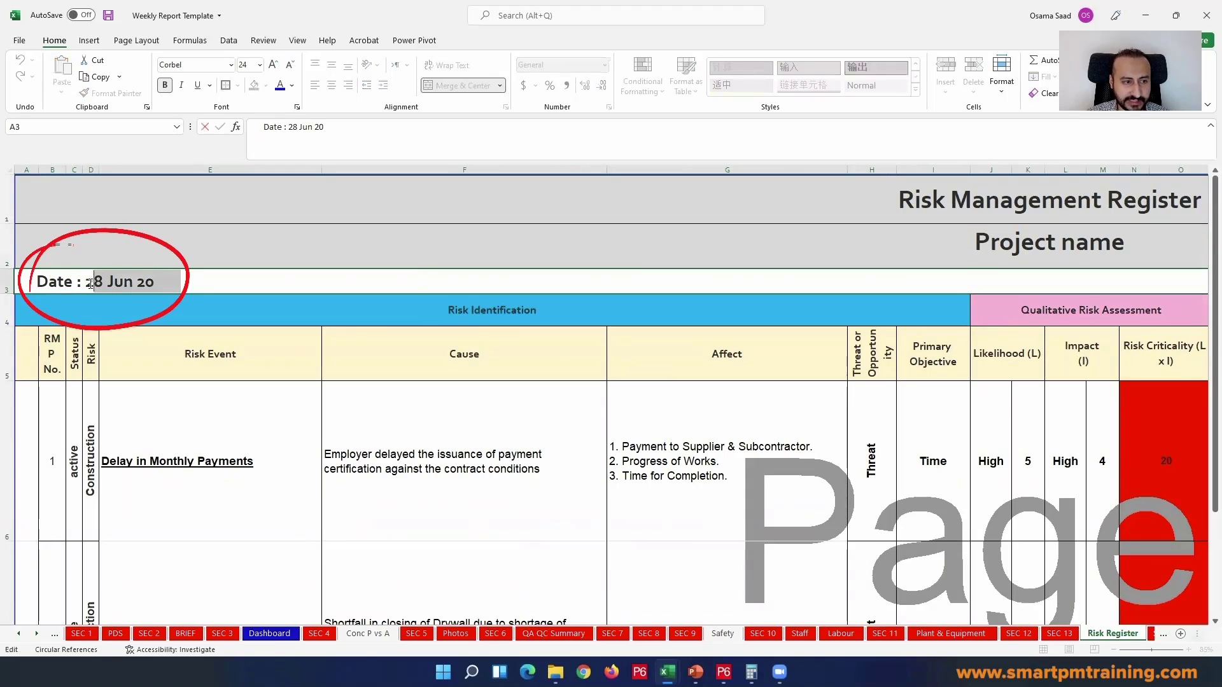
key(BackSpace)
key(BackSpace)
text(31-J)
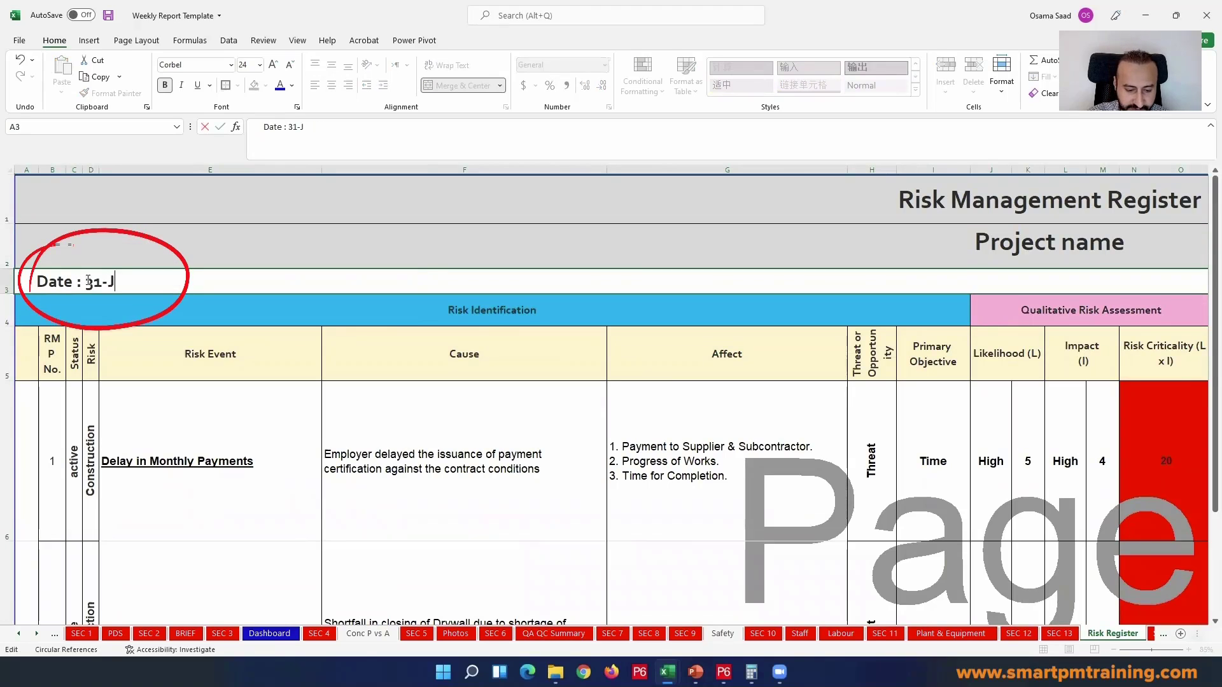
text(ul-16)
key(Return)
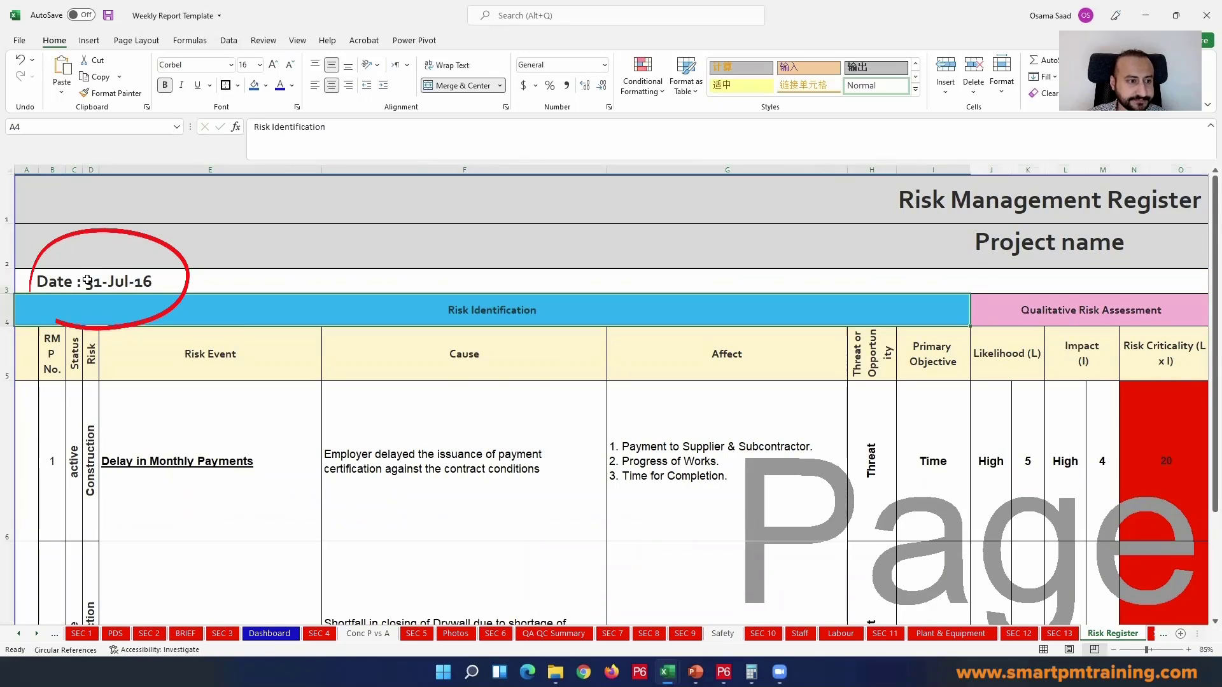
scroll(137, 294, down, 2)
scroll(82, 306, up, 1)
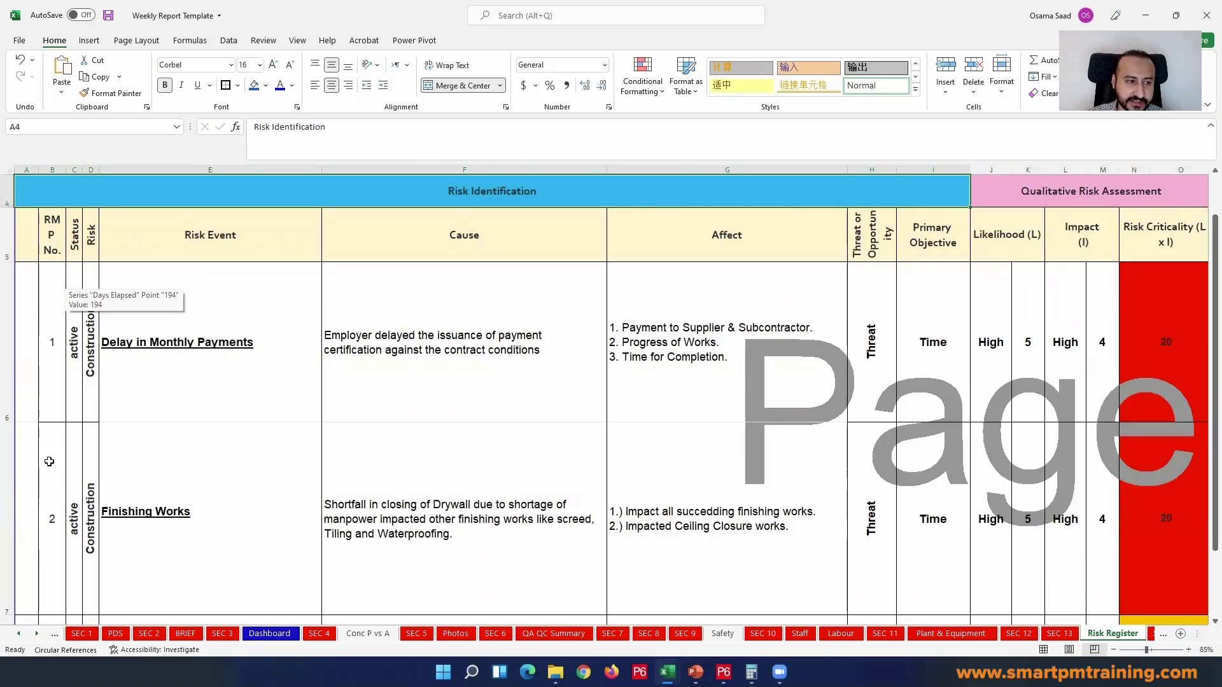
click(76, 369)
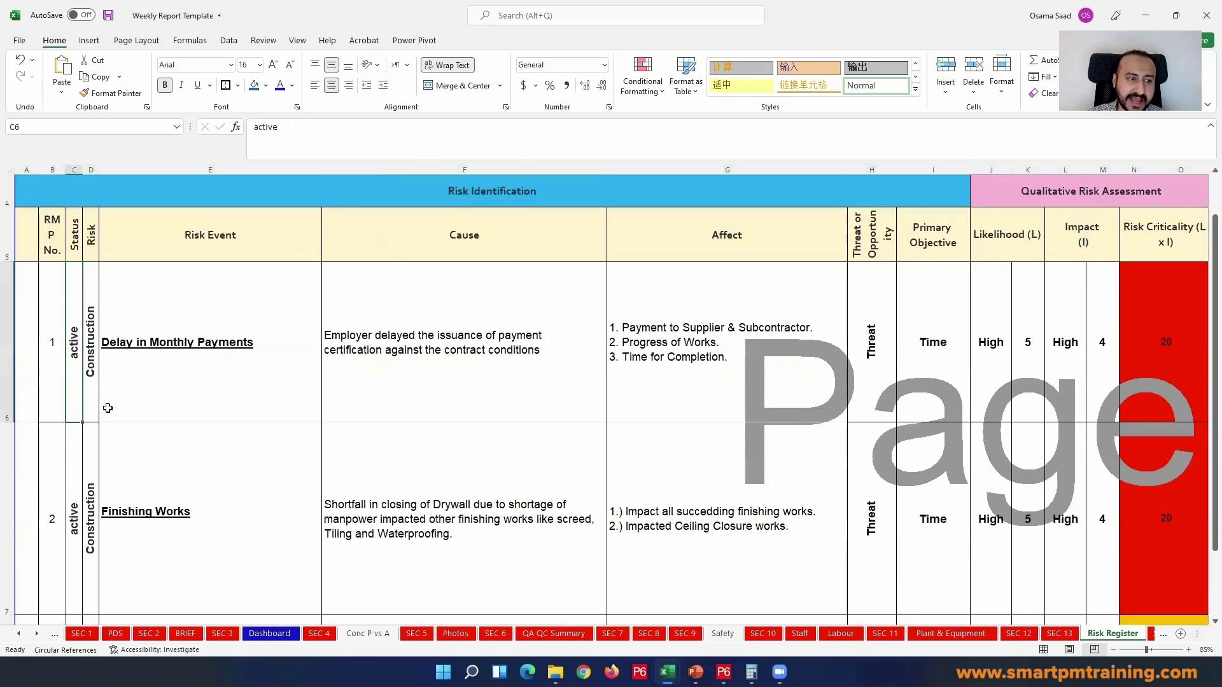
click(69, 446)
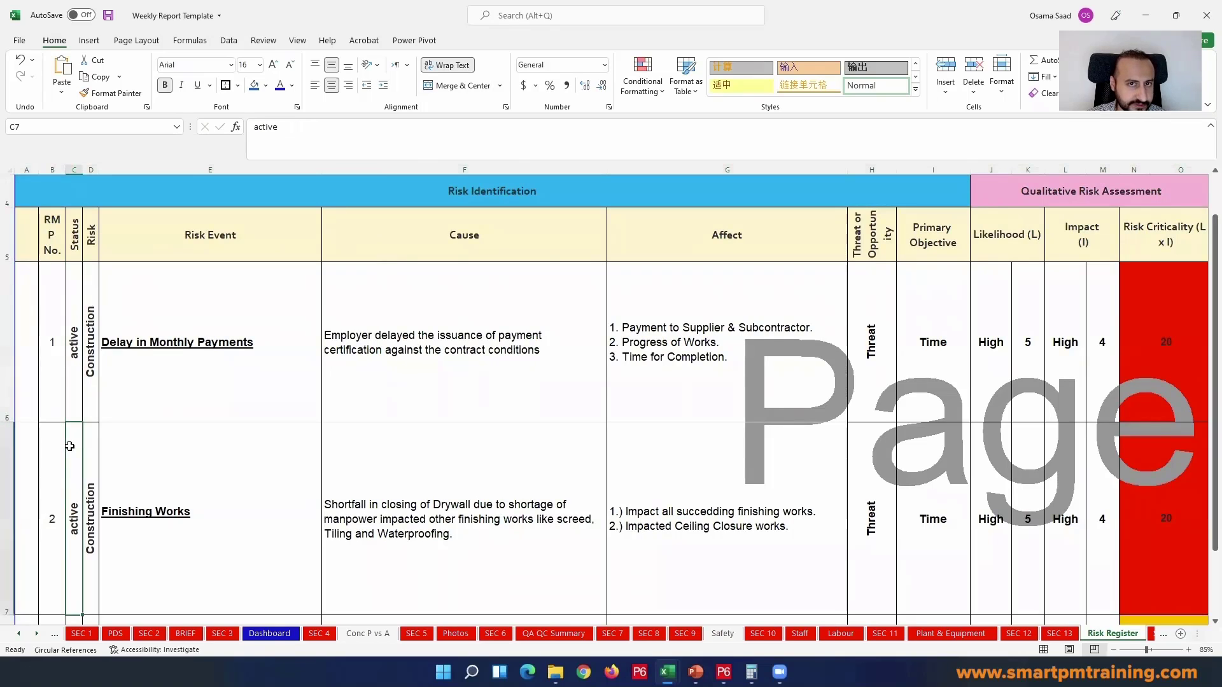
click(92, 360)
scroll(86, 398, down, 3)
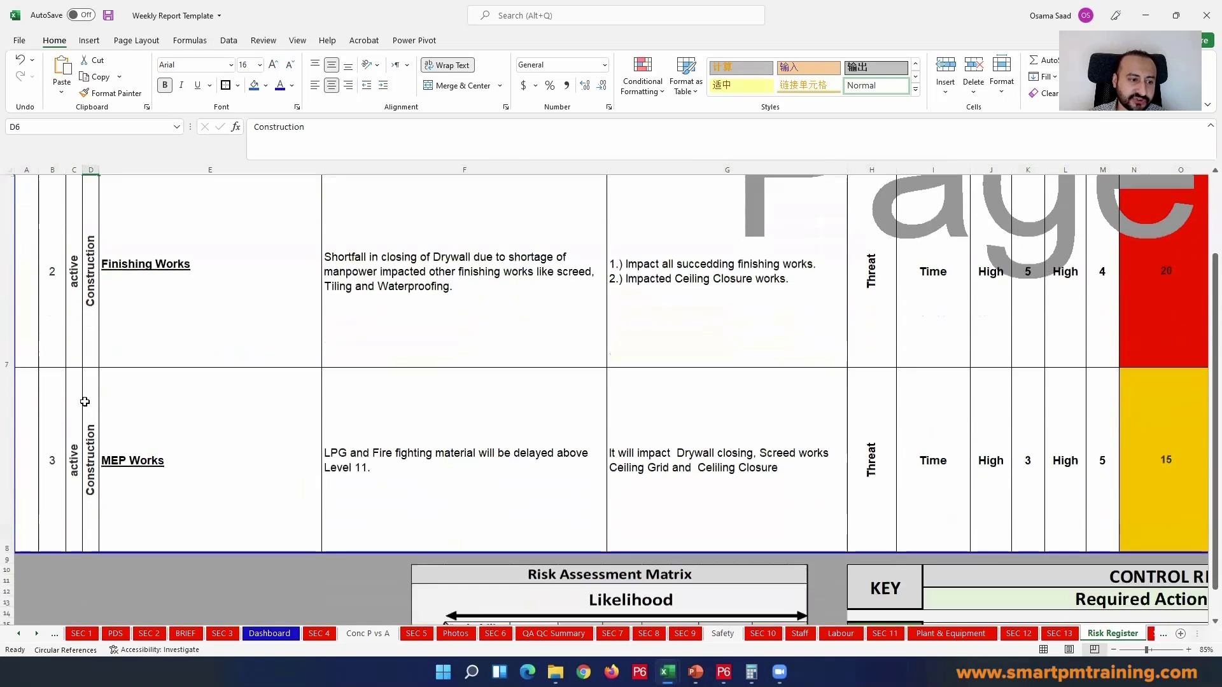
click(87, 399)
scroll(95, 393, up, 3)
scroll(94, 393, up, 1)
click(97, 375)
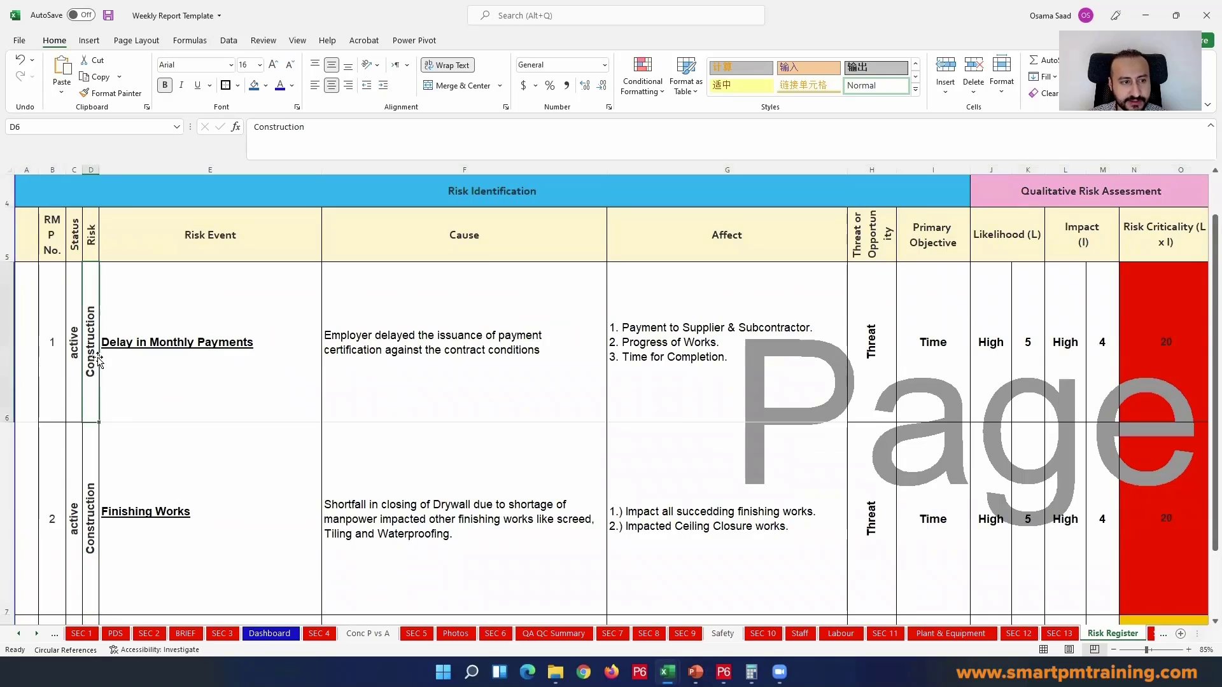
click(158, 338)
mouse_move(104, 294)
mouse_down()
mouse_move(29, 369)
mouse_move(147, 272)
mouse_move(41, 359)
mouse_up()
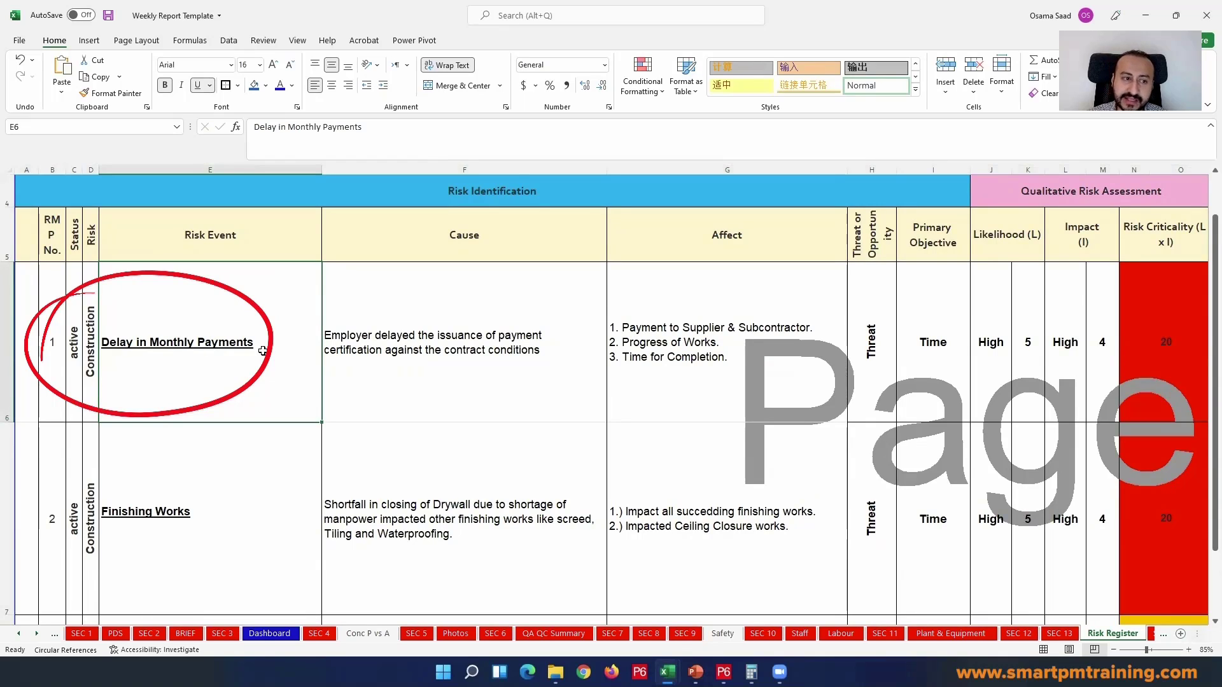
click(494, 357)
mouse_move(382, 291)
mouse_down()
mouse_move(457, 252)
mouse_move(317, 361)
mouse_up()
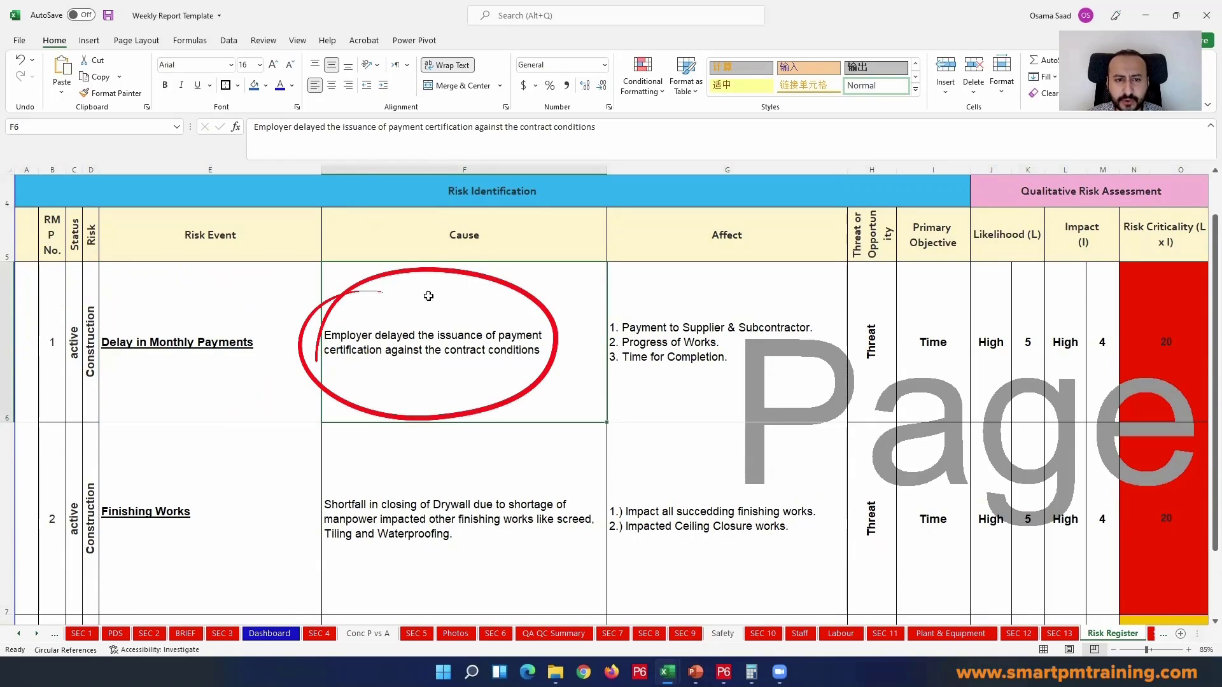
click(650, 351)
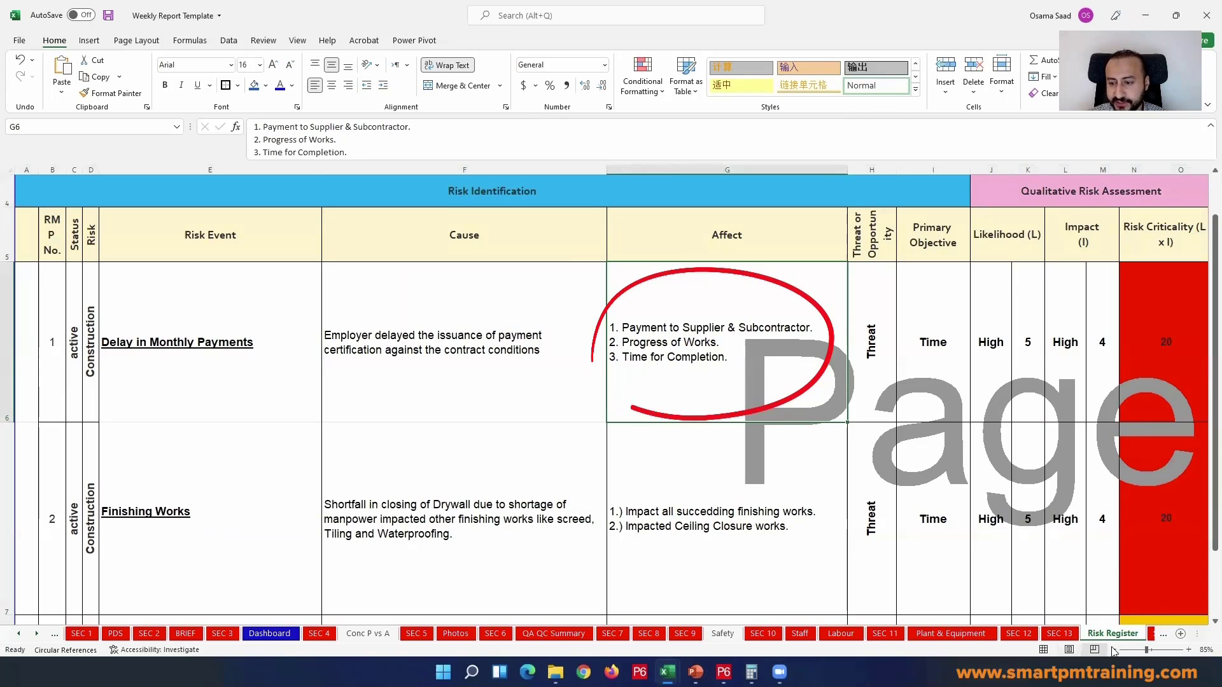
key(Right)
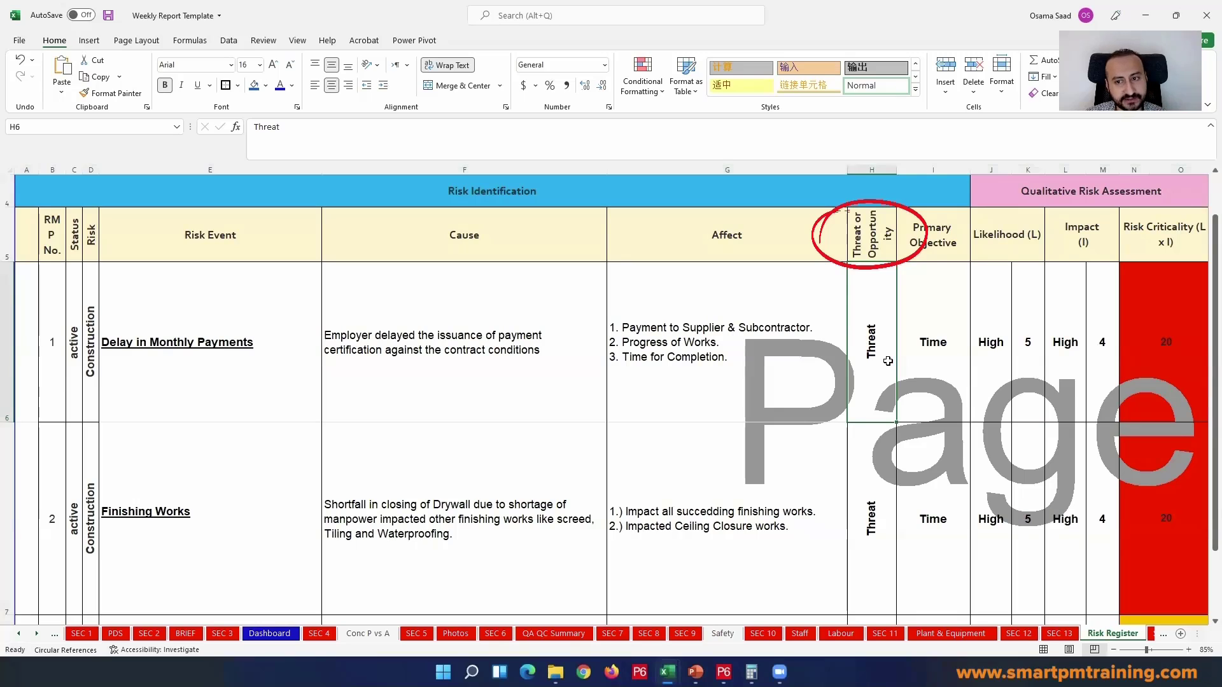
click(237, 504)
click(411, 505)
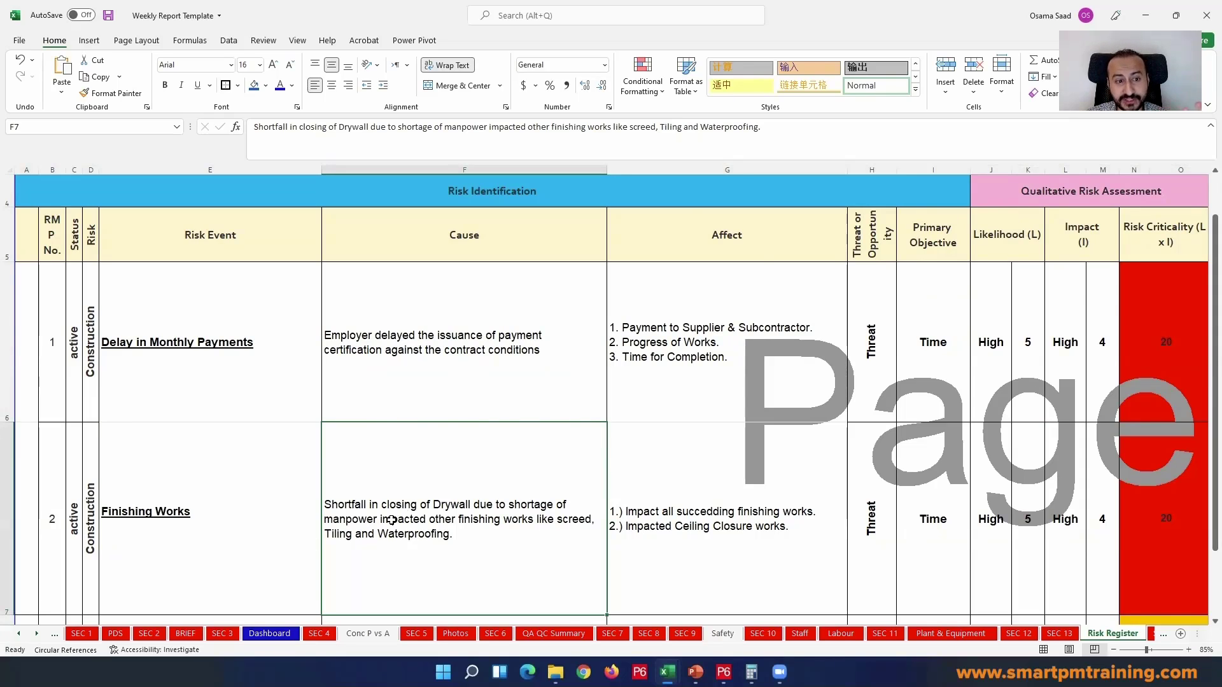
scroll(394, 519, down, 1)
scroll(296, 431, up, 2)
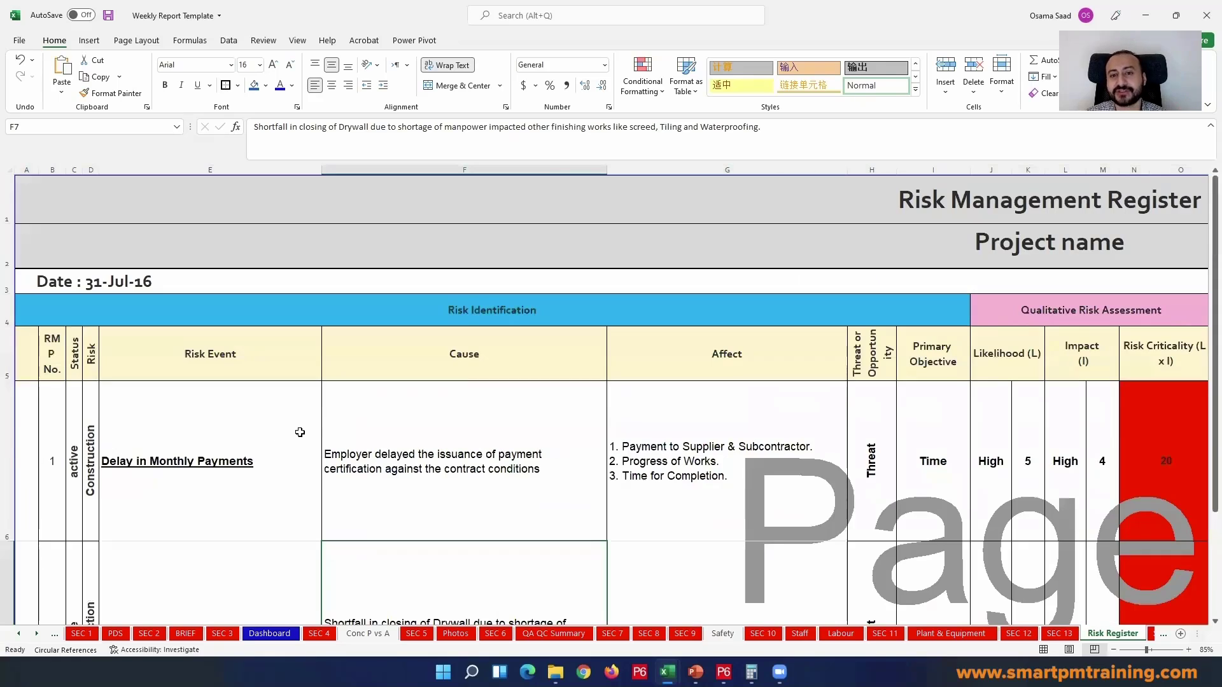
scroll(344, 428, down, 1)
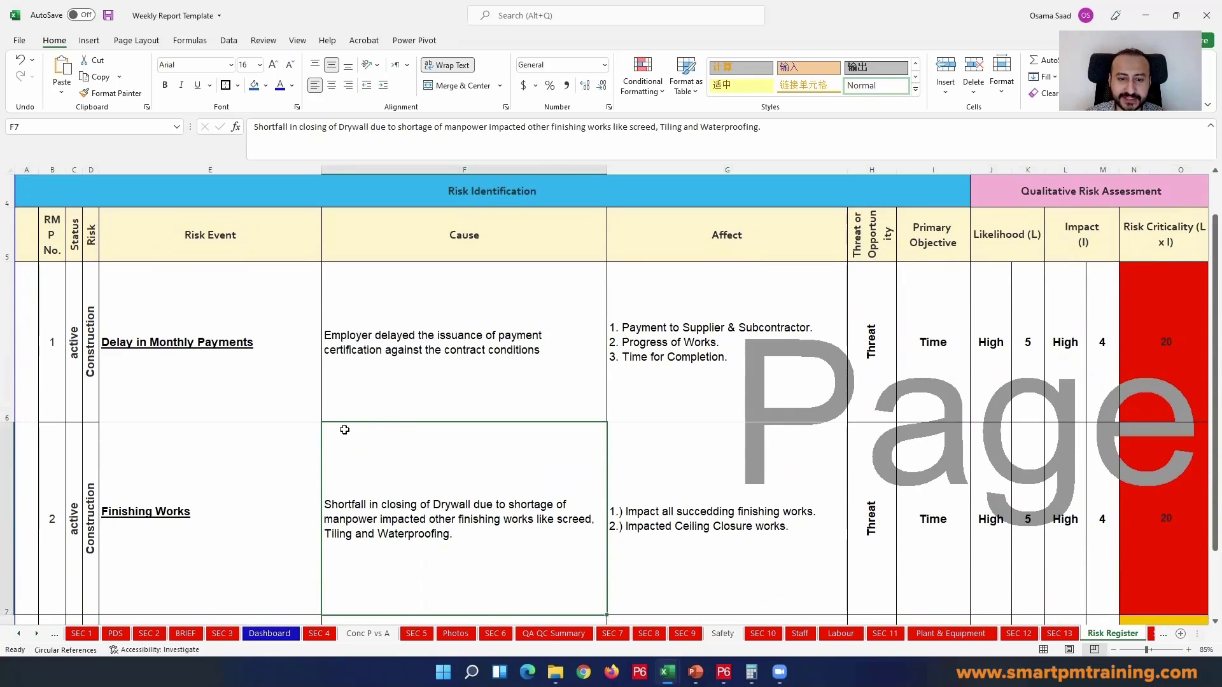
click(731, 382)
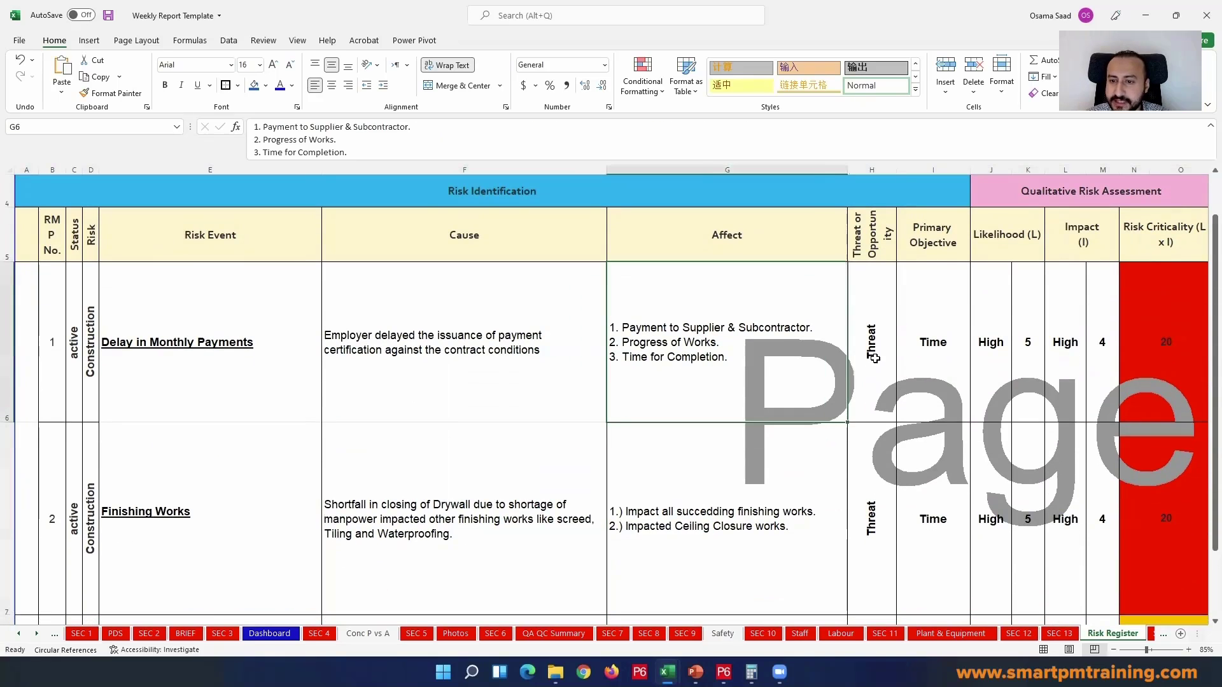
click(946, 357)
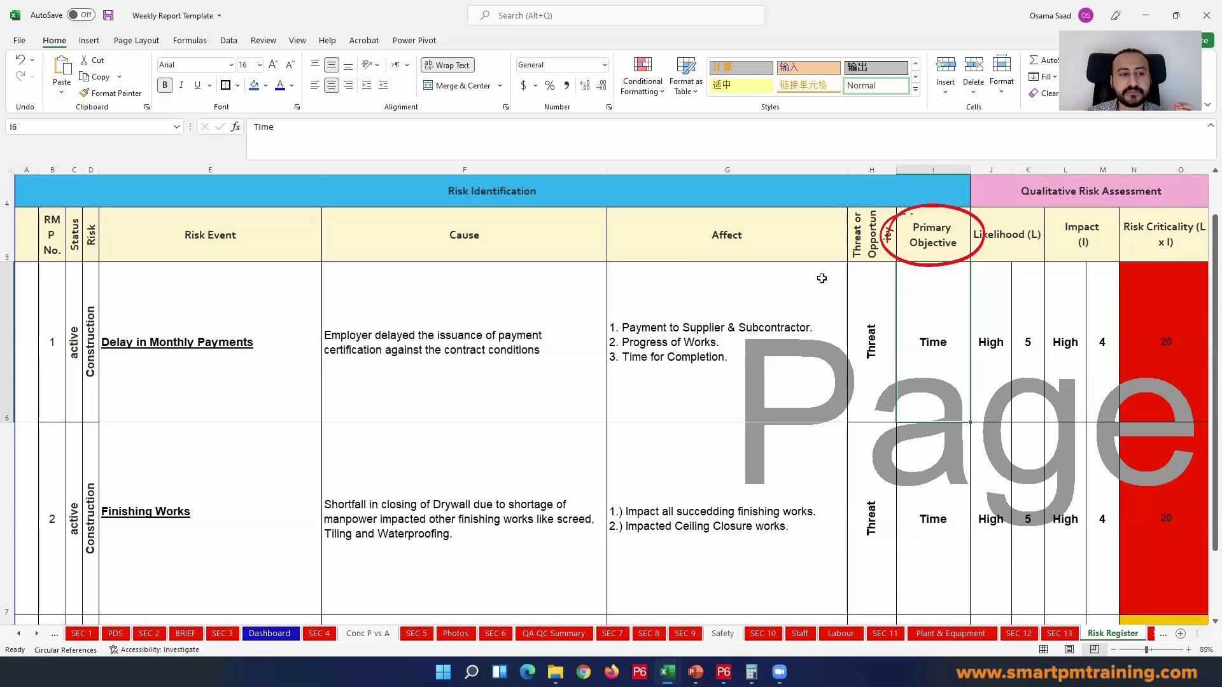
click(269, 350)
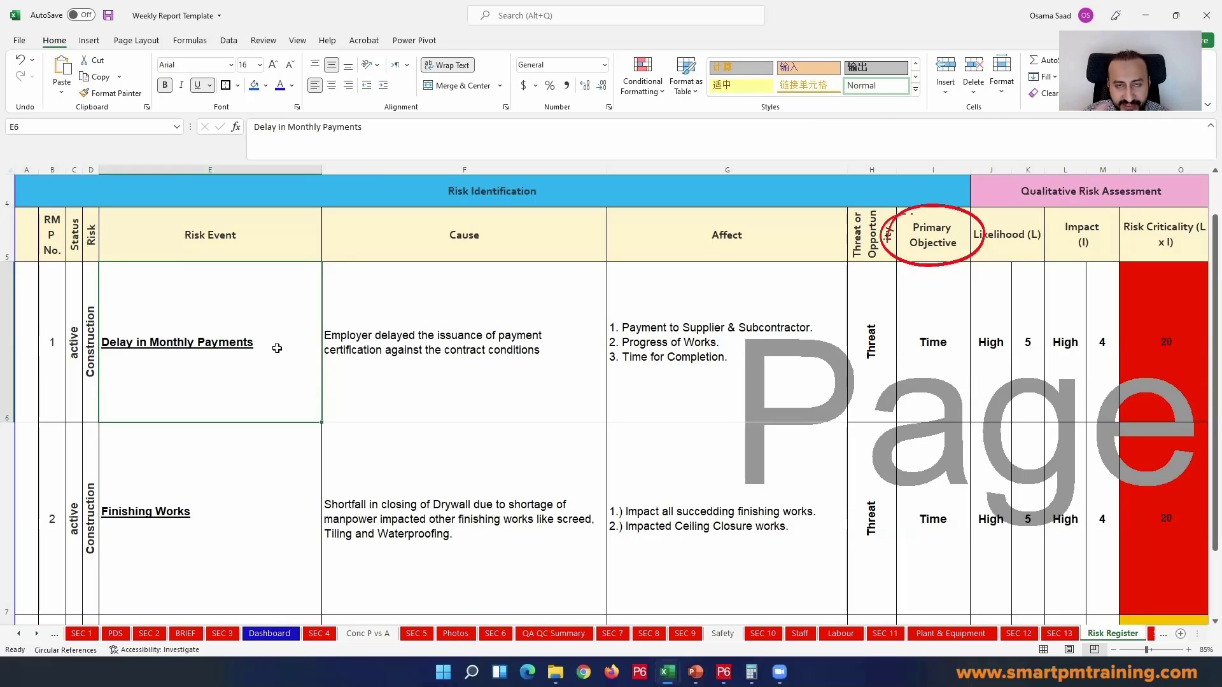
click(908, 365)
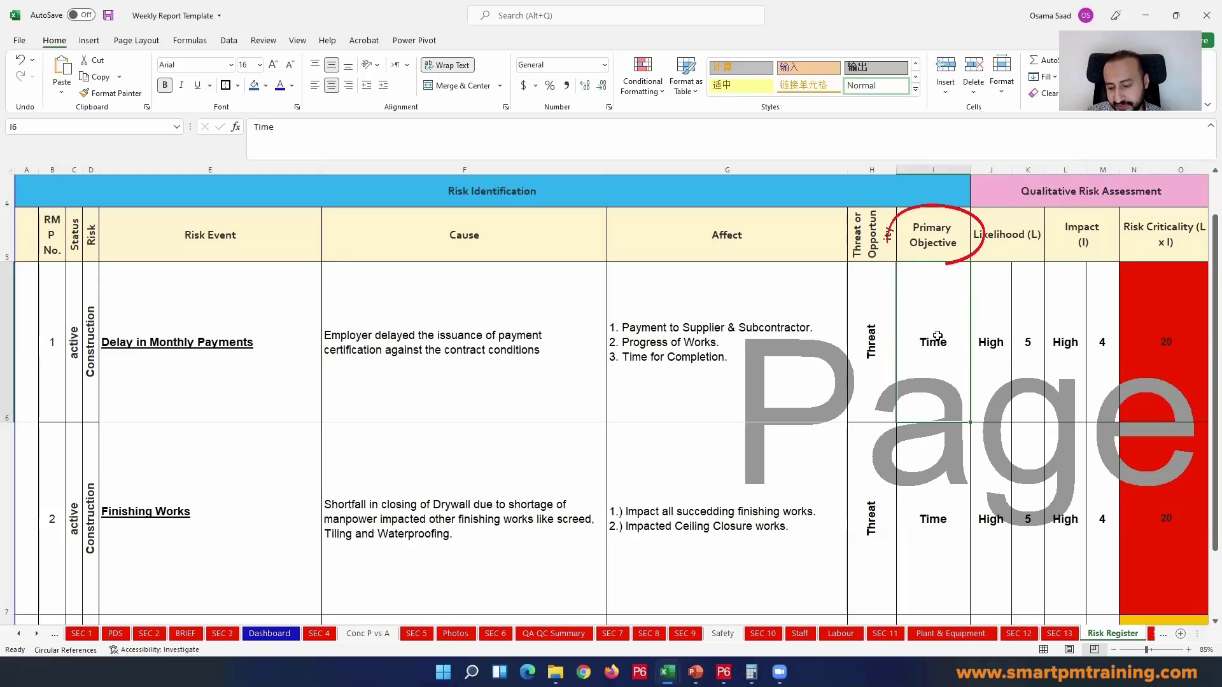
key(Right)
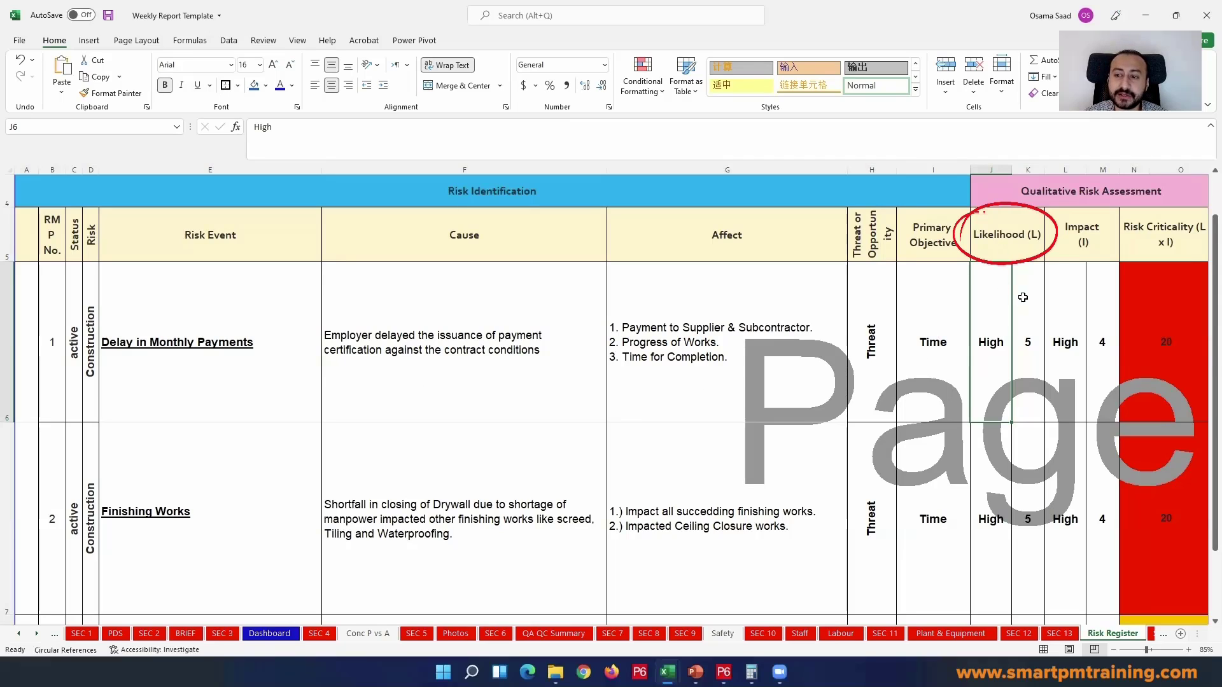
click(1030, 329)
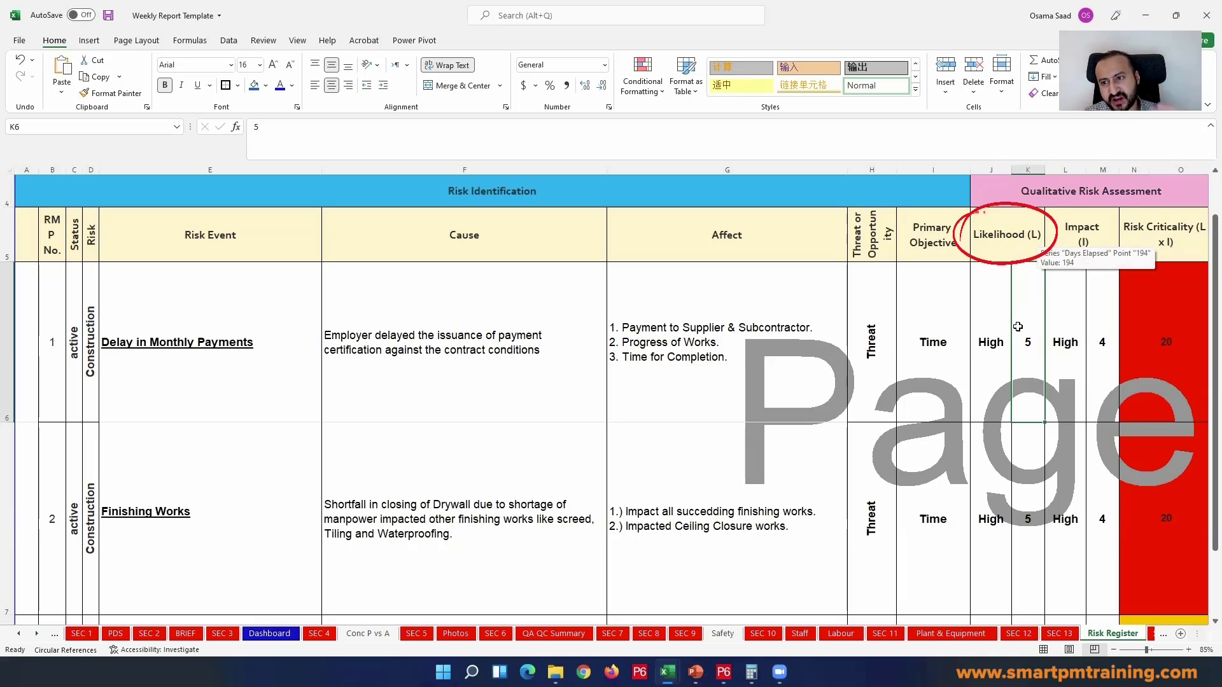
key(Right)
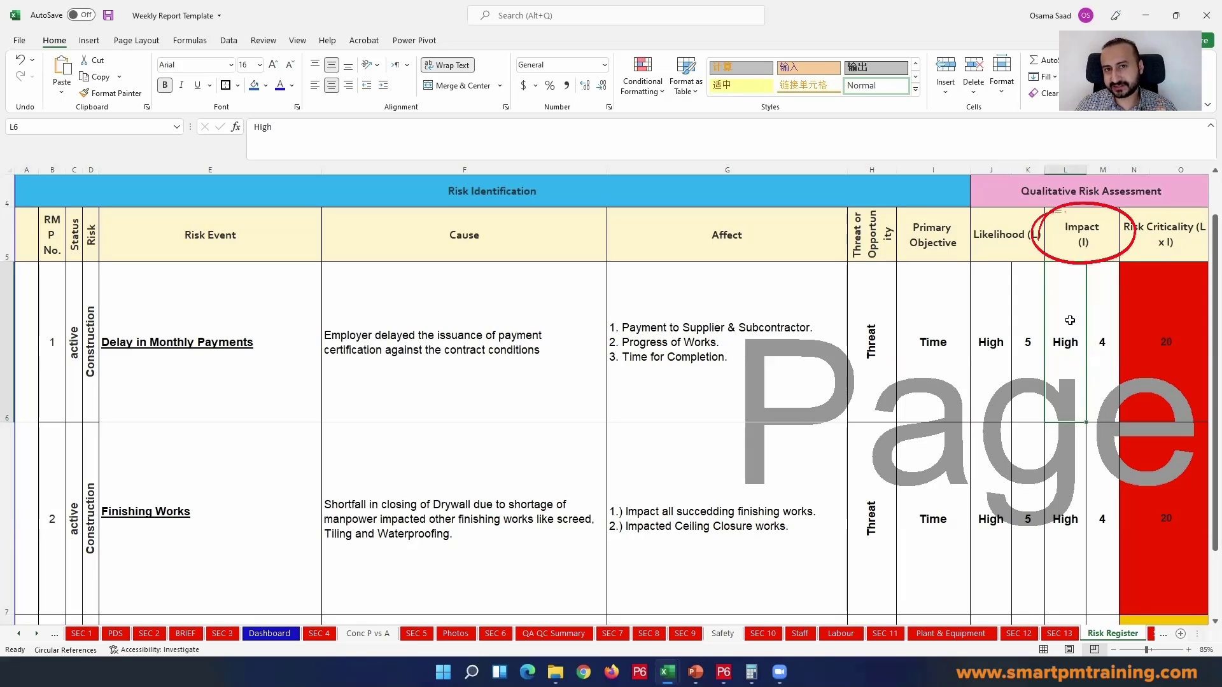
click(1098, 342)
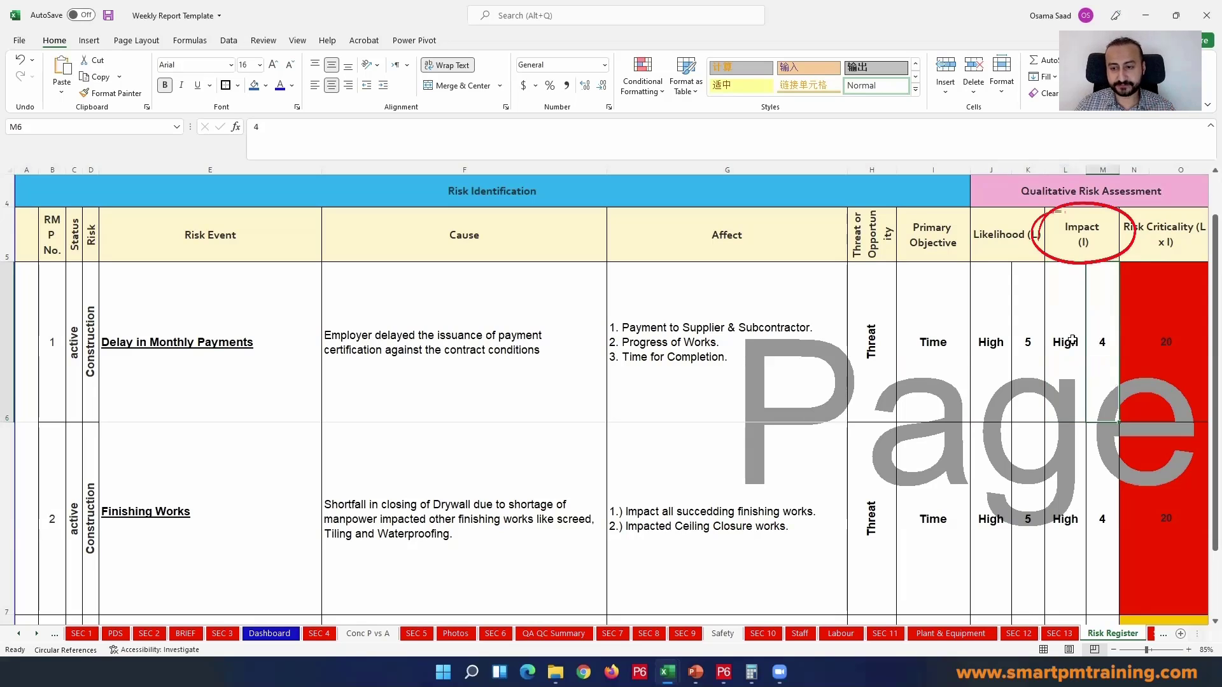
click(1023, 340)
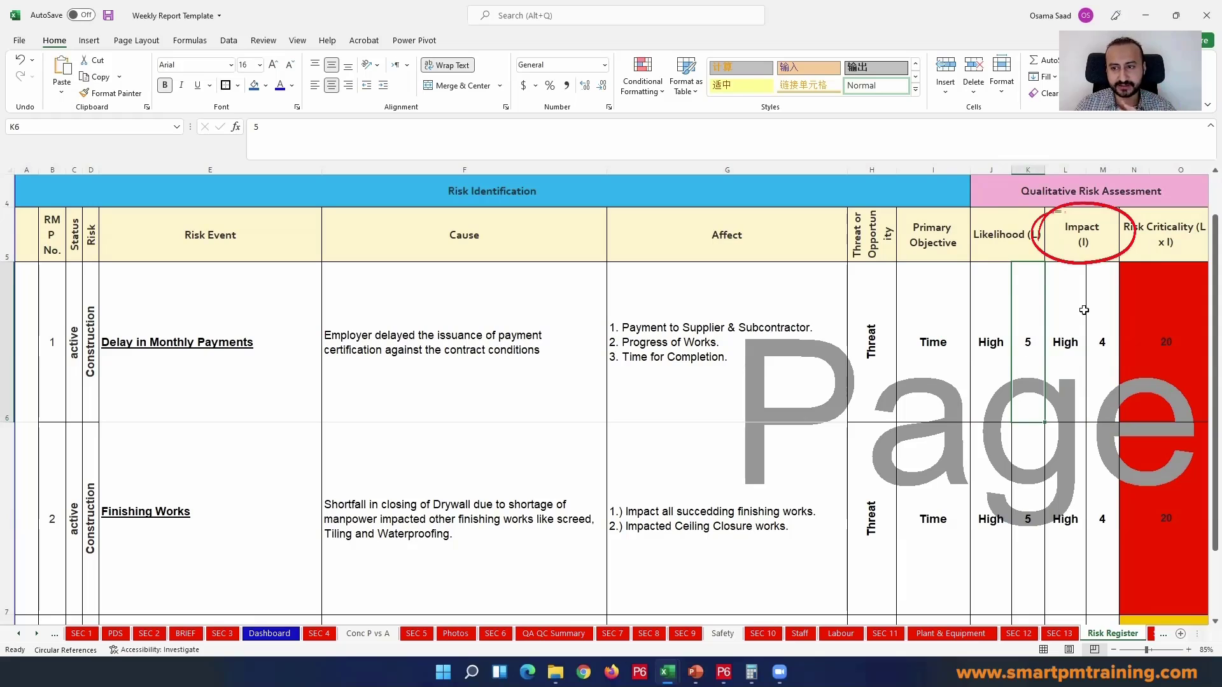
click(1005, 249)
click(1074, 237)
click(1021, 335)
click(1167, 333)
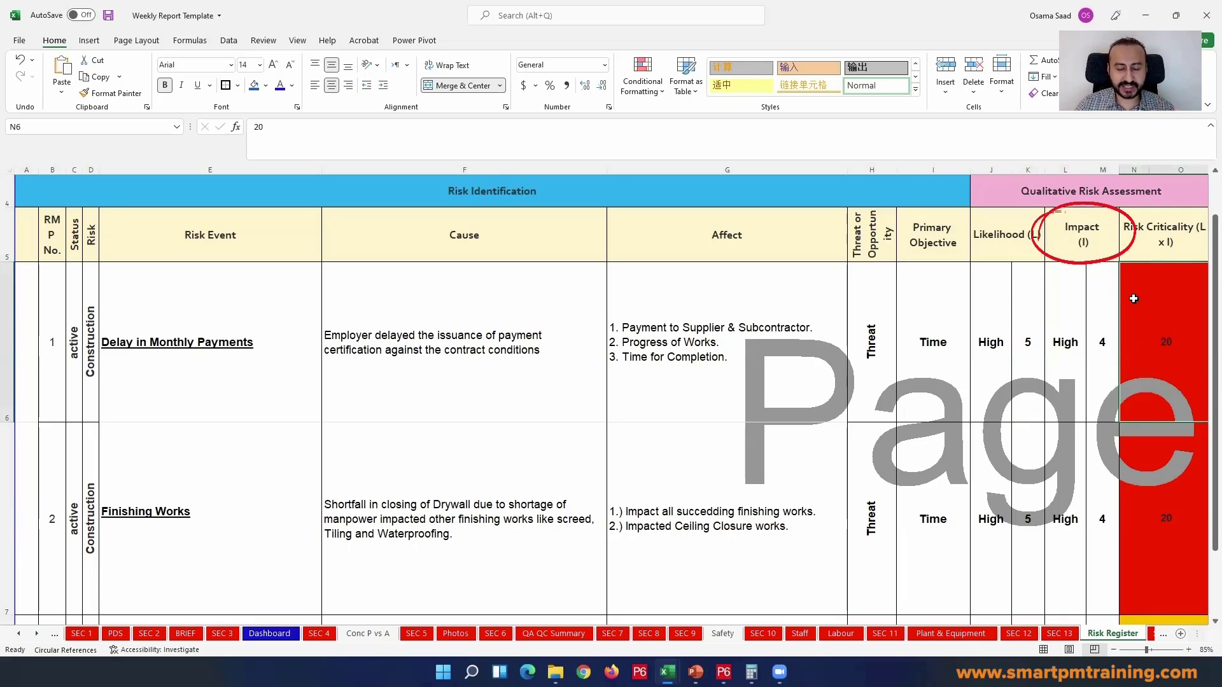
key(Down)
key(Right)
key(Right)
scroll(483, 255, up, 1)
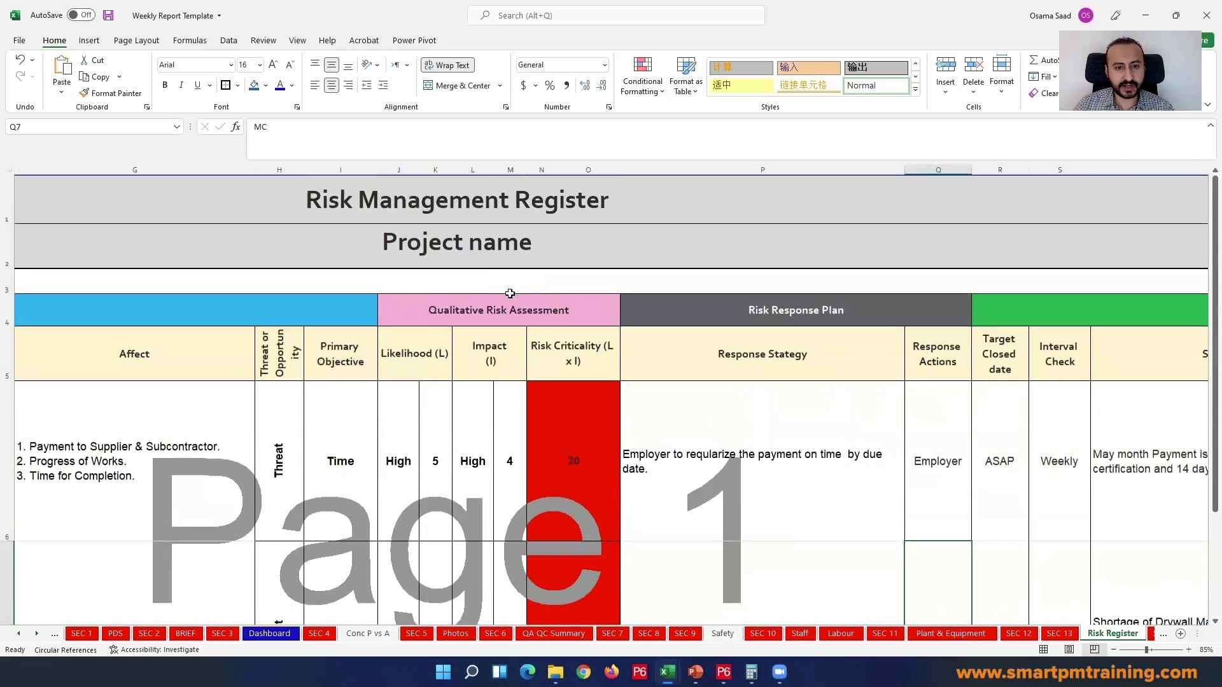
scroll(473, 317, down, 1)
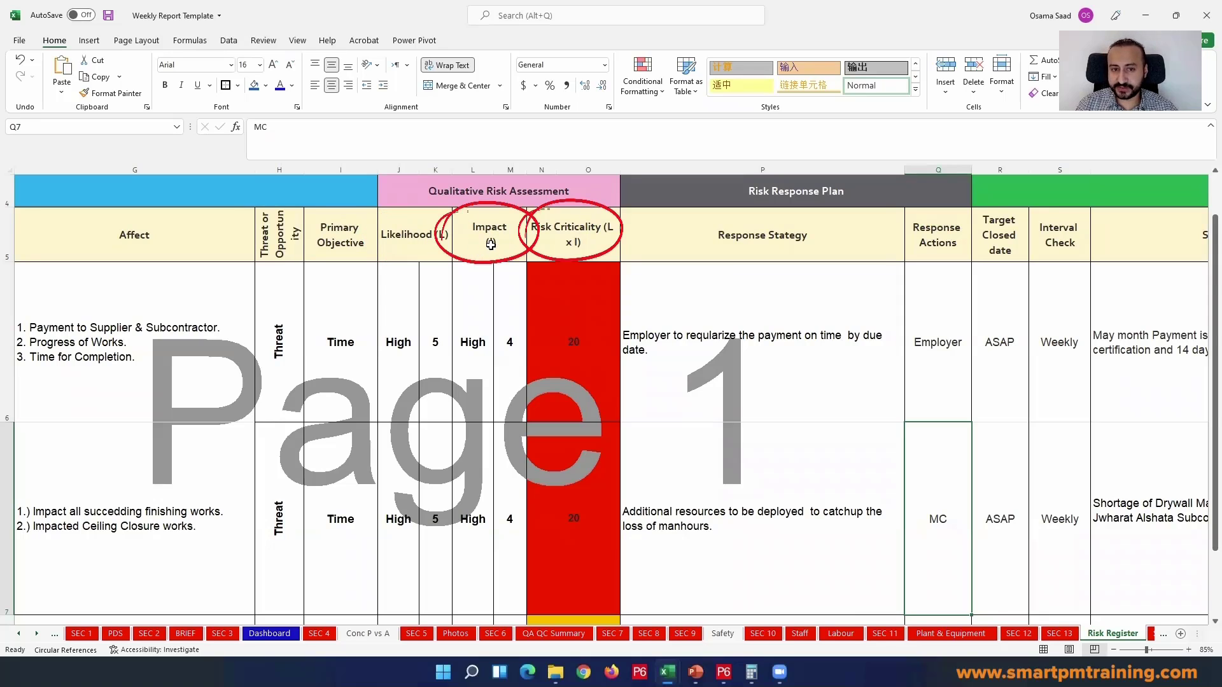
click(583, 367)
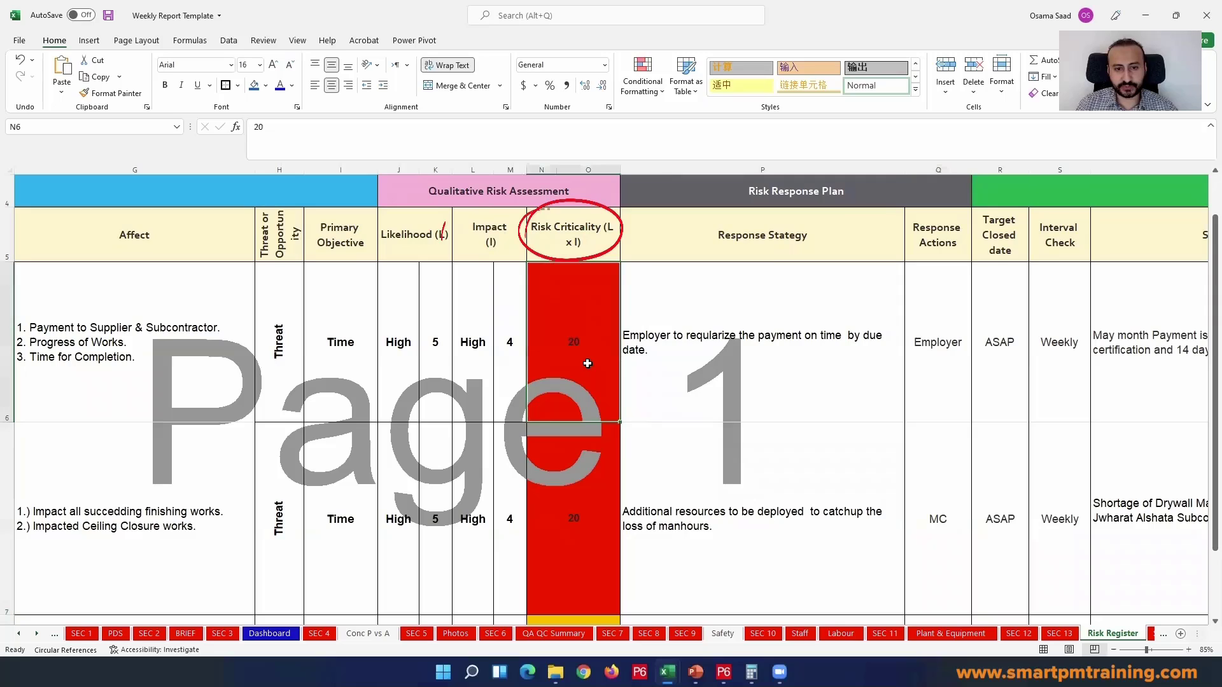
click(451, 345)
click(517, 350)
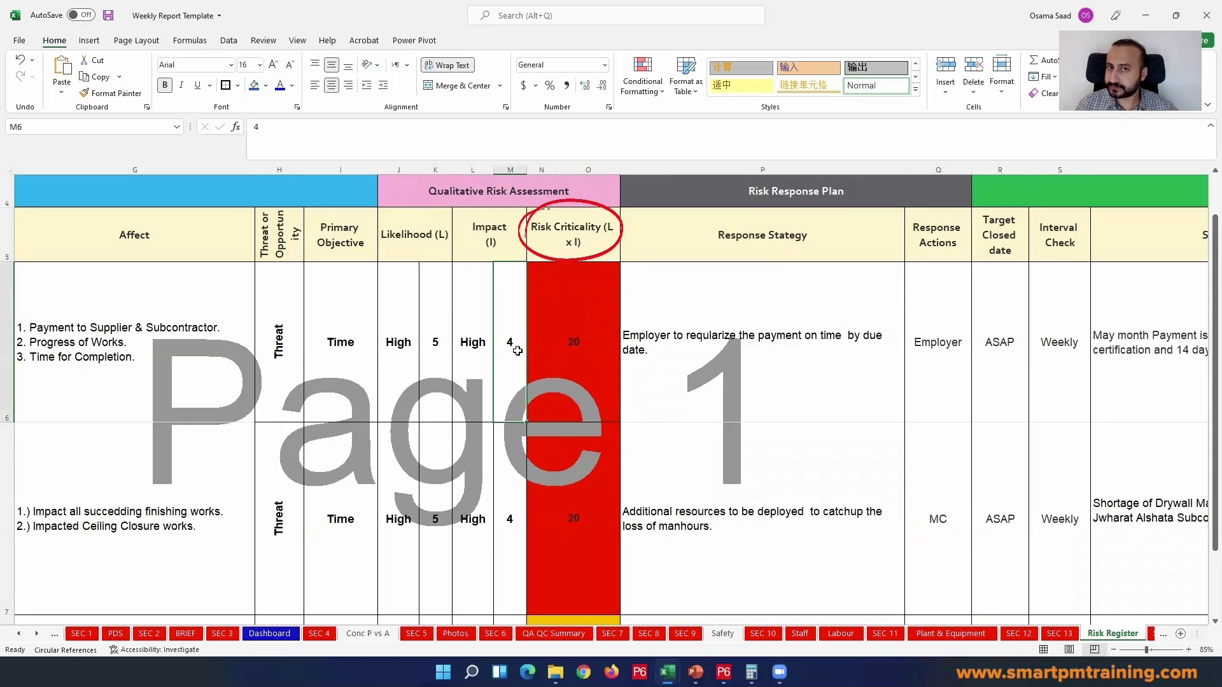
click(558, 341)
scroll(521, 380, up, 1)
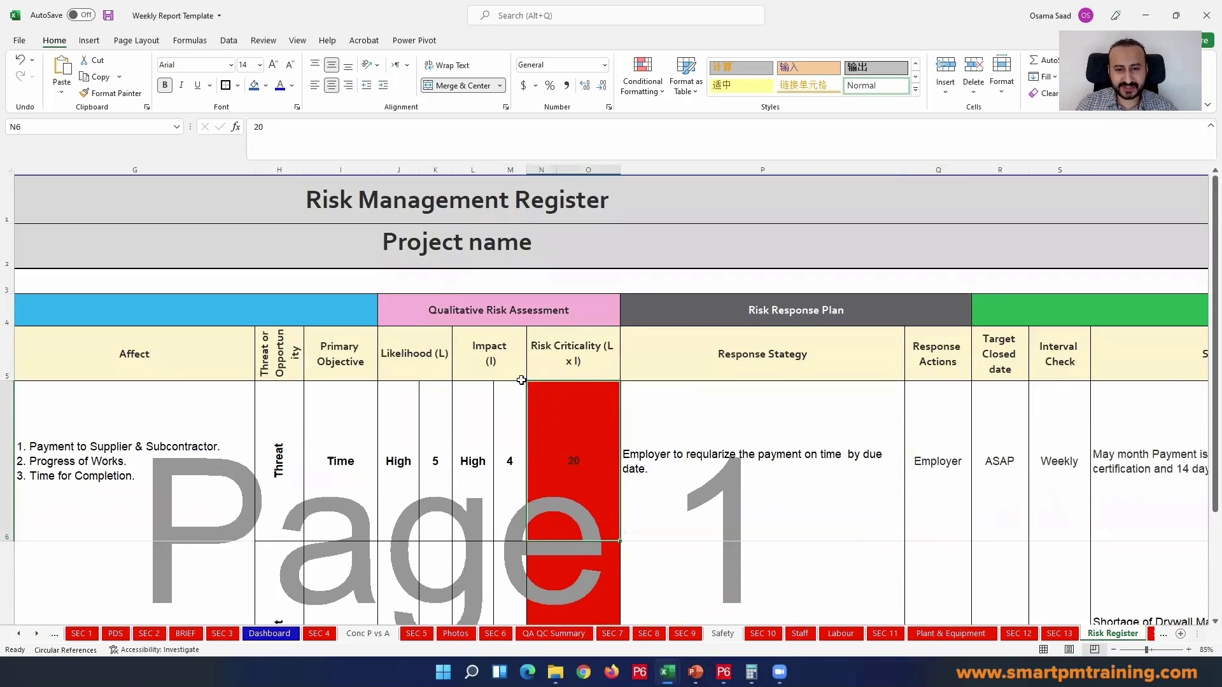
scroll(521, 380, down, 1)
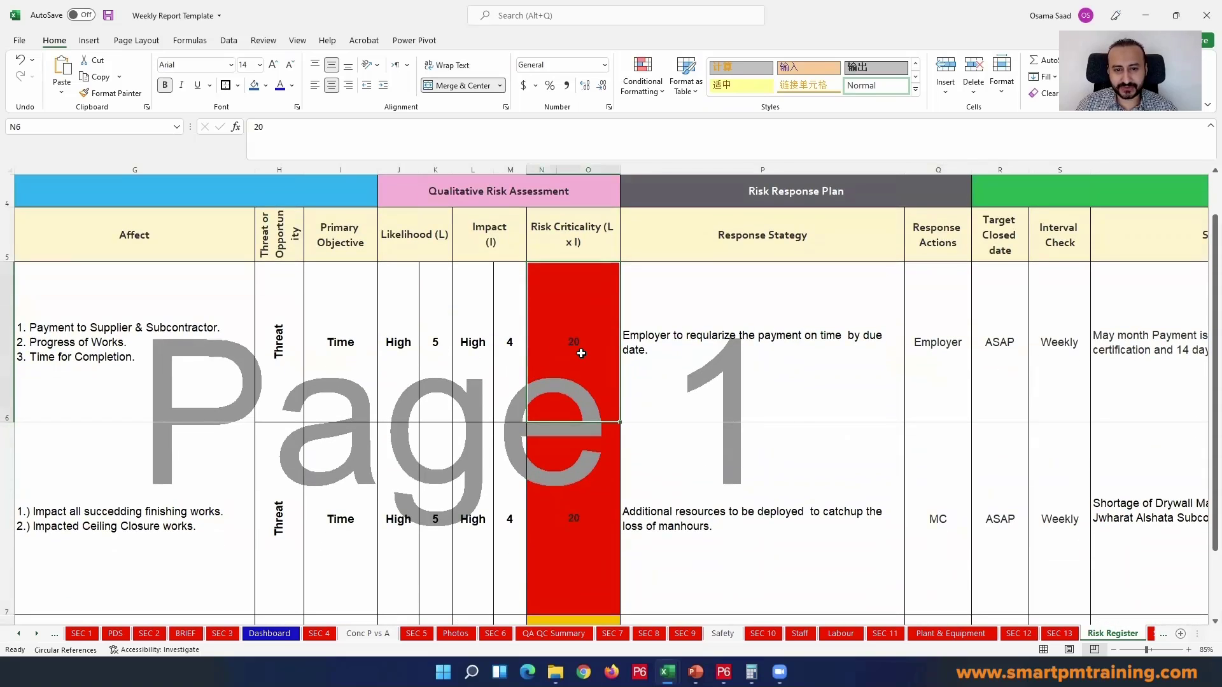
click(410, 361)
click(496, 356)
scroll(501, 358, down, 3)
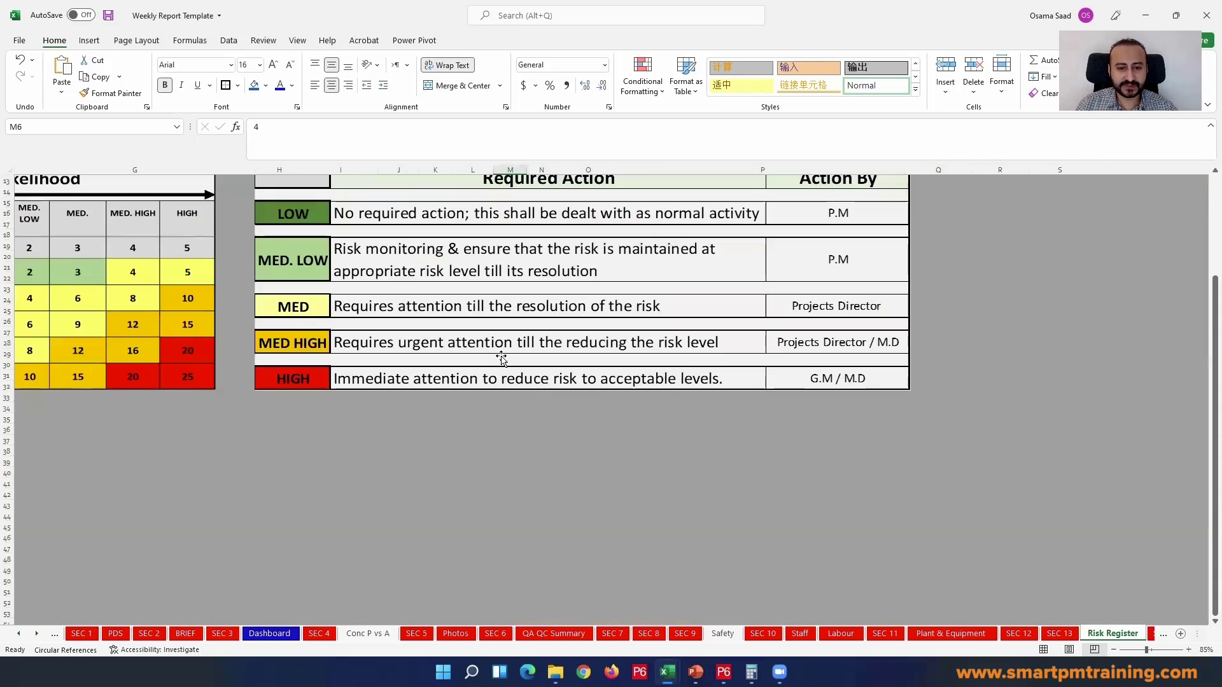
scroll(501, 358, up, 1)
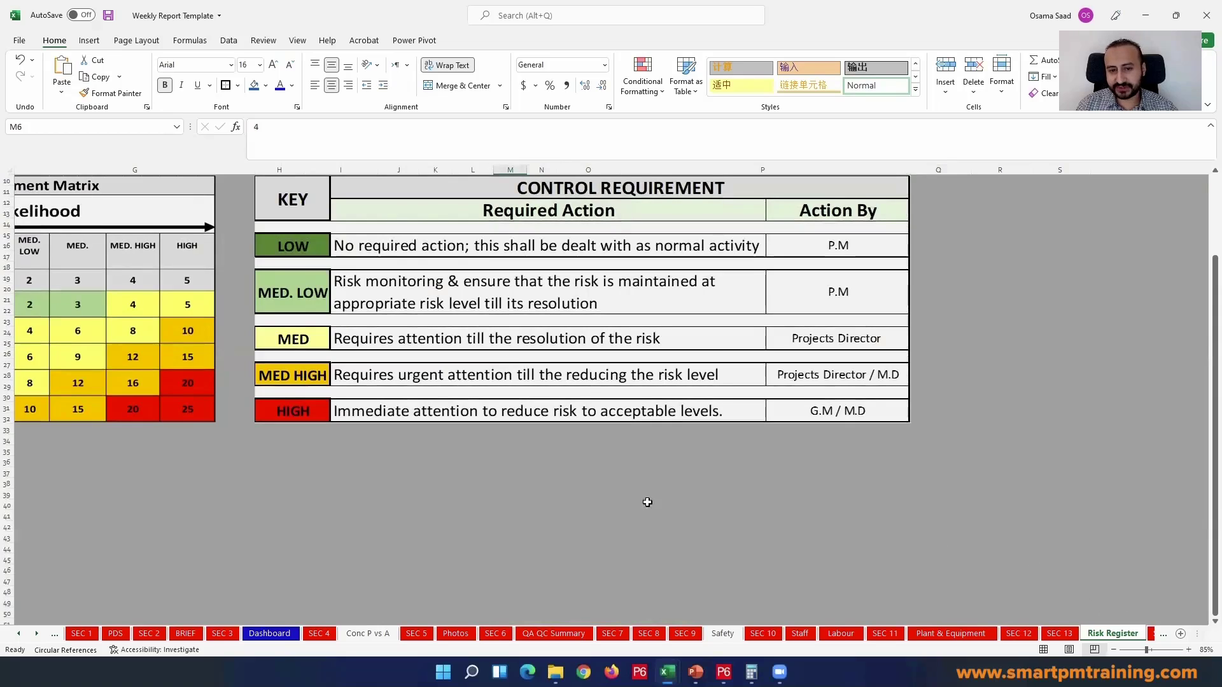
click(291, 429)
key(Left)
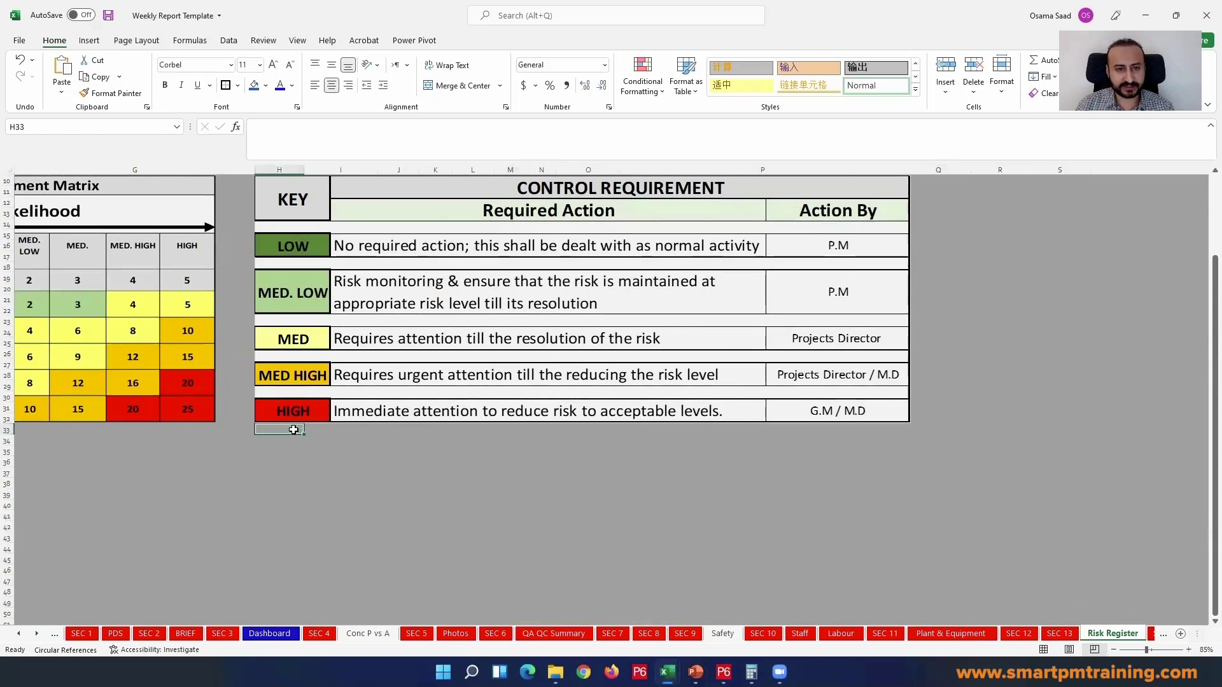
key(Left)
key(Left)
key(Left)
key(Left)
key(Left)
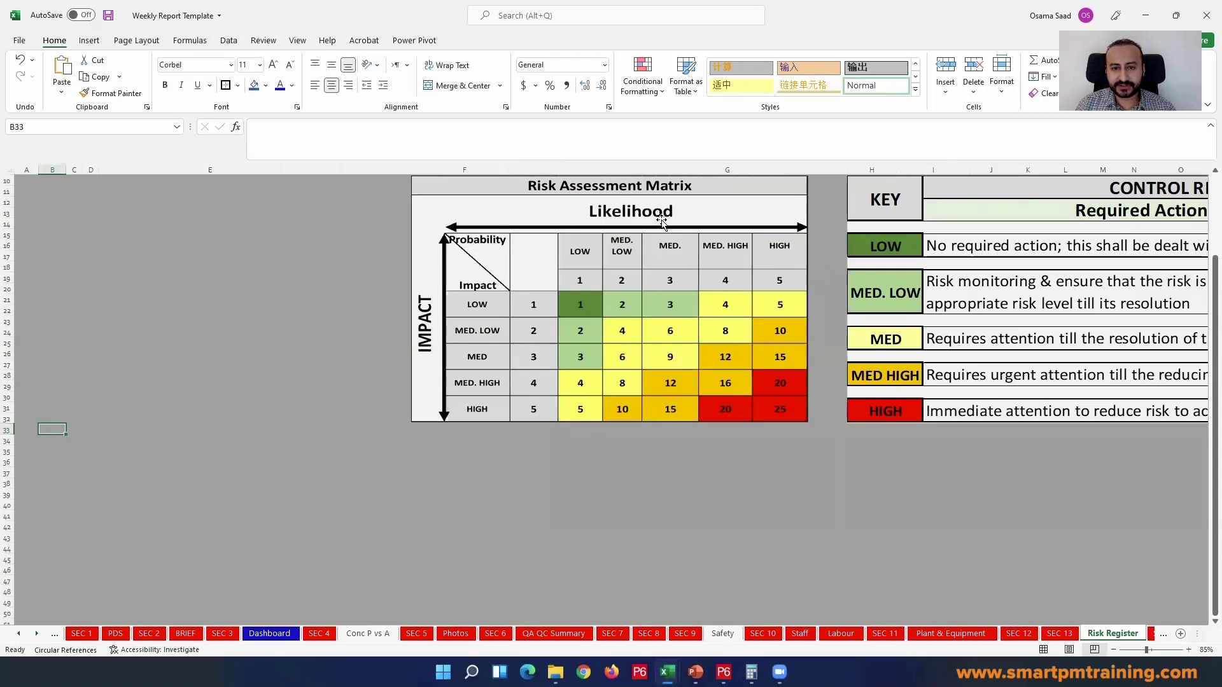
drag(517, 196, 709, 196)
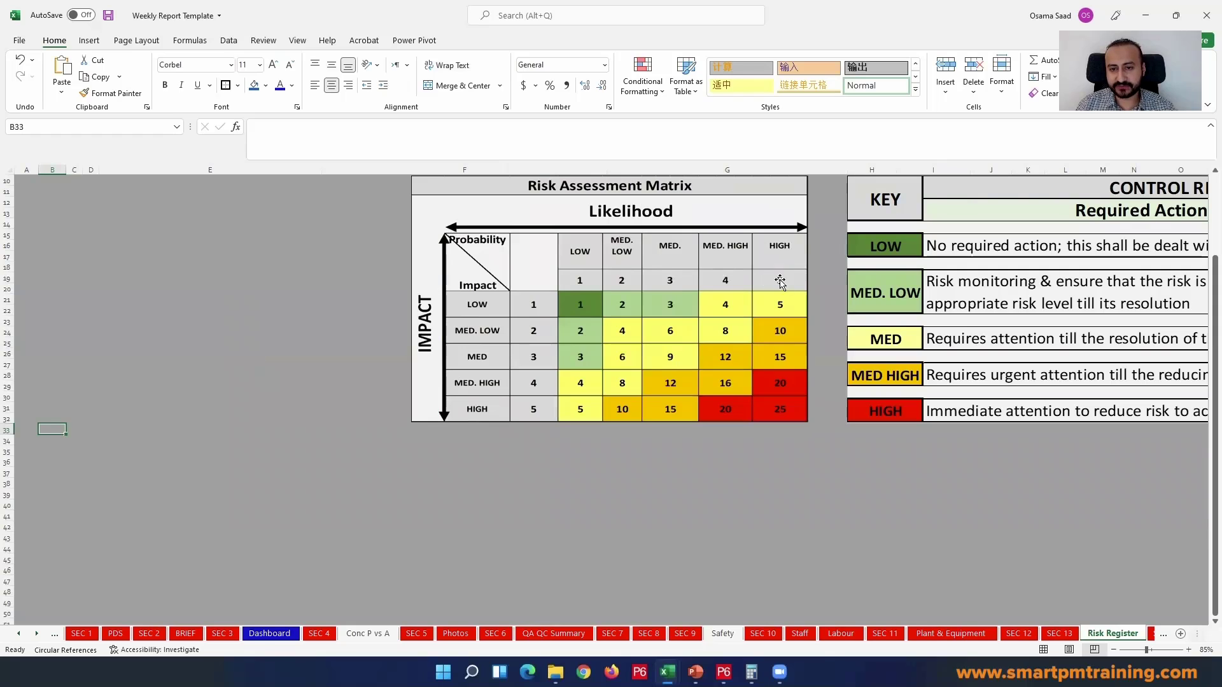
scroll(833, 271, up, 3)
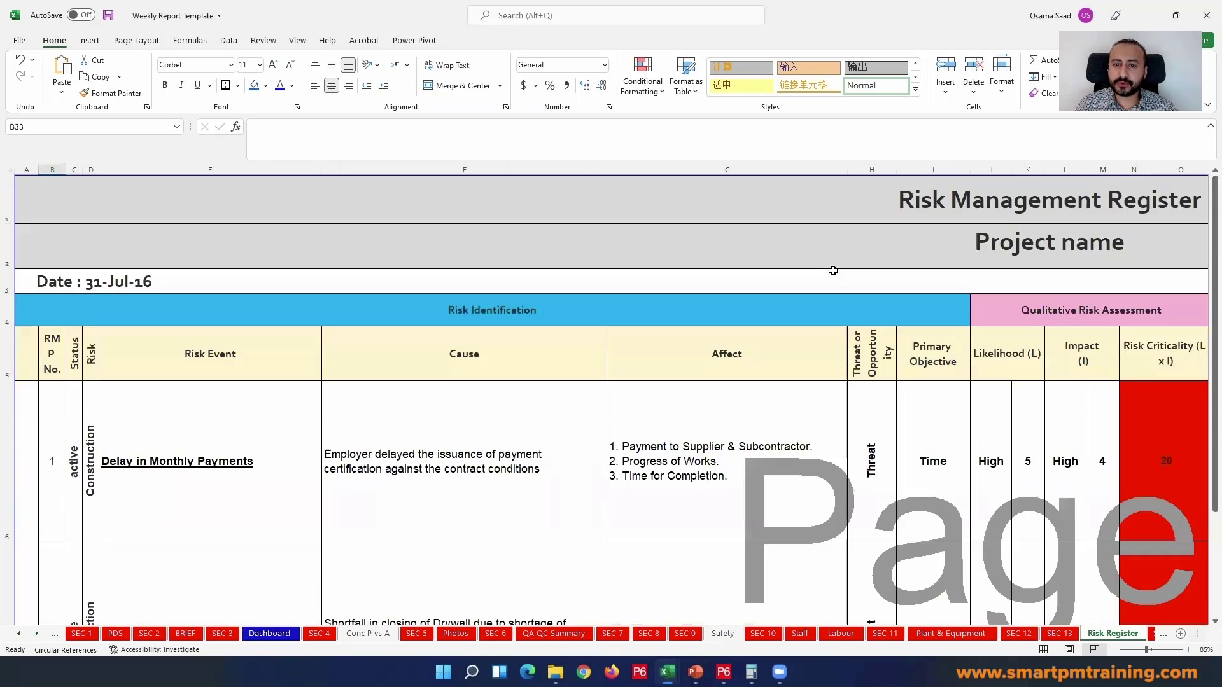
click(1029, 465)
scroll(802, 328, down, 3)
scroll(799, 322, down, 1)
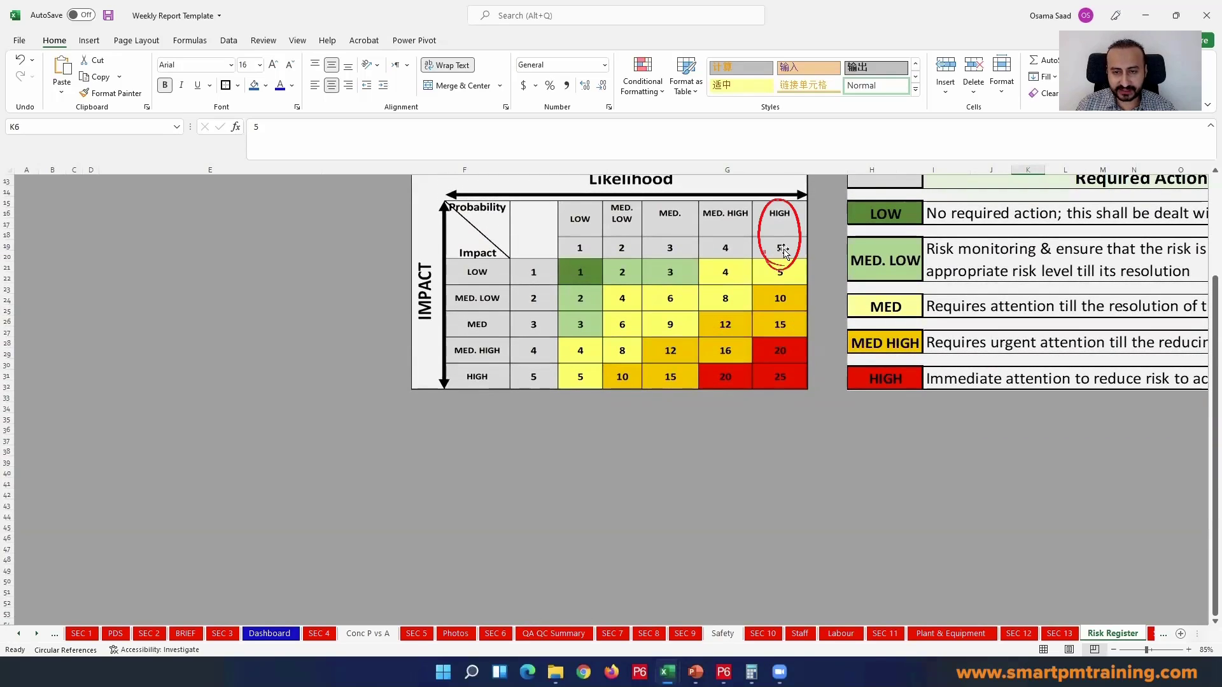
scroll(780, 231, up, 4)
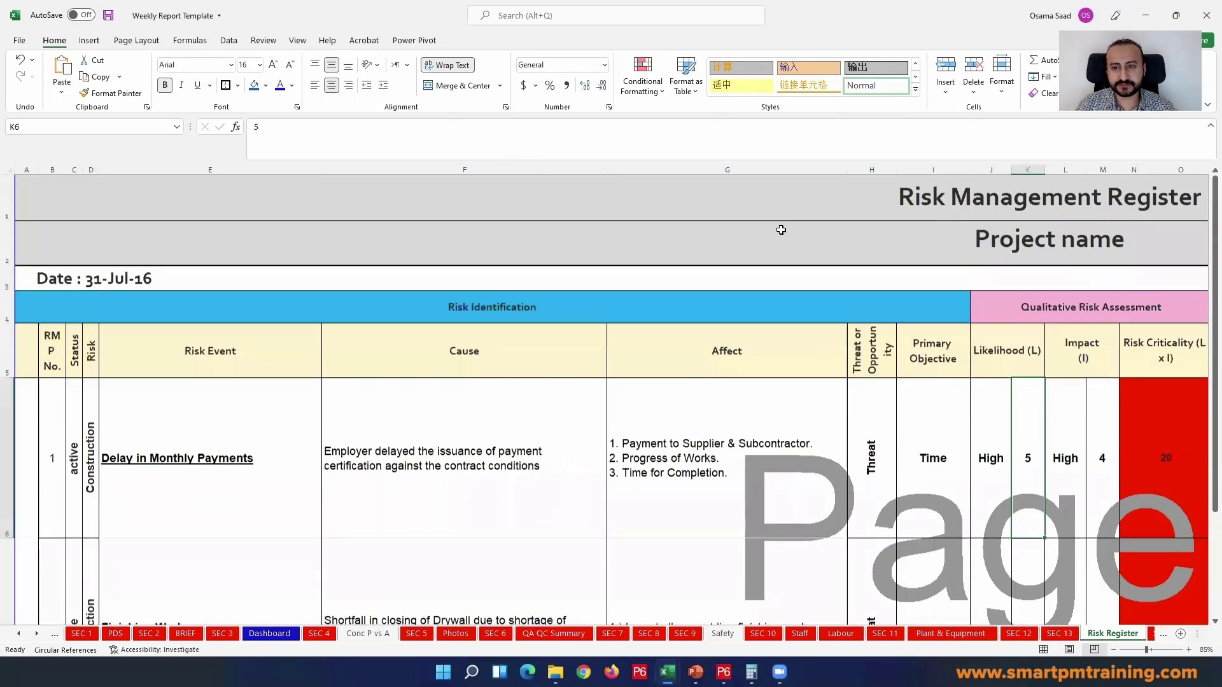
click(987, 445)
scroll(987, 445, down, 3)
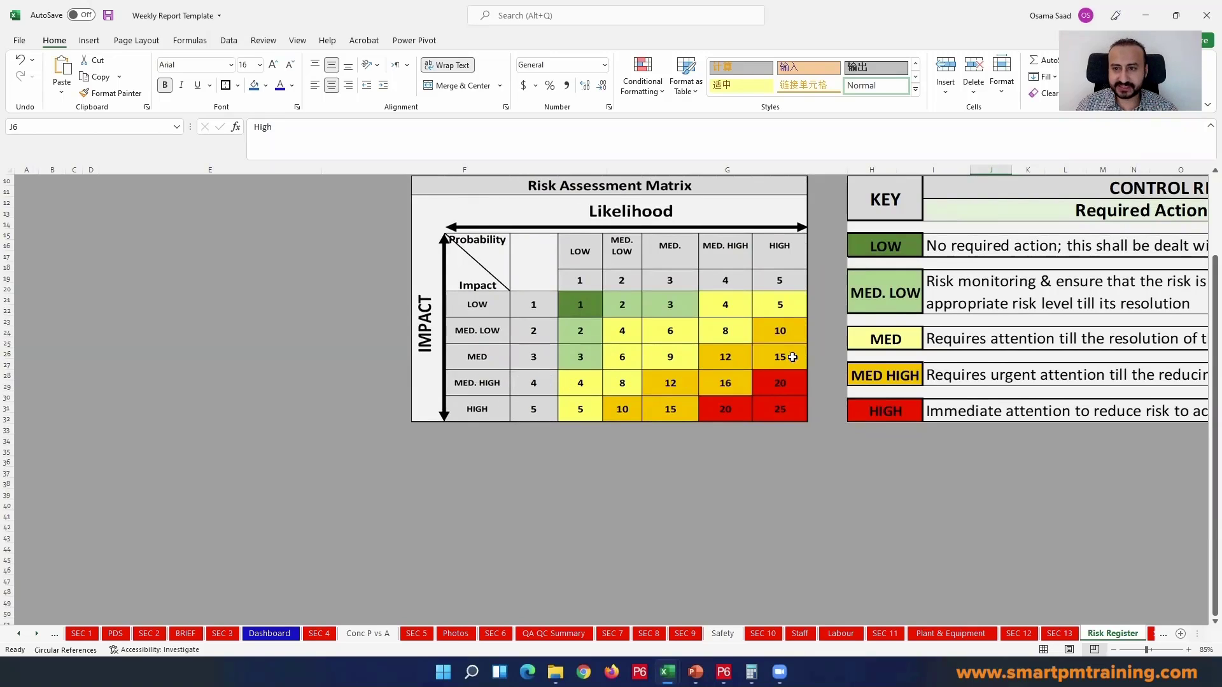
scroll(795, 357, up, 3)
- Change the first risk's impact rating in L6 from High to Med. High
click(1058, 459)
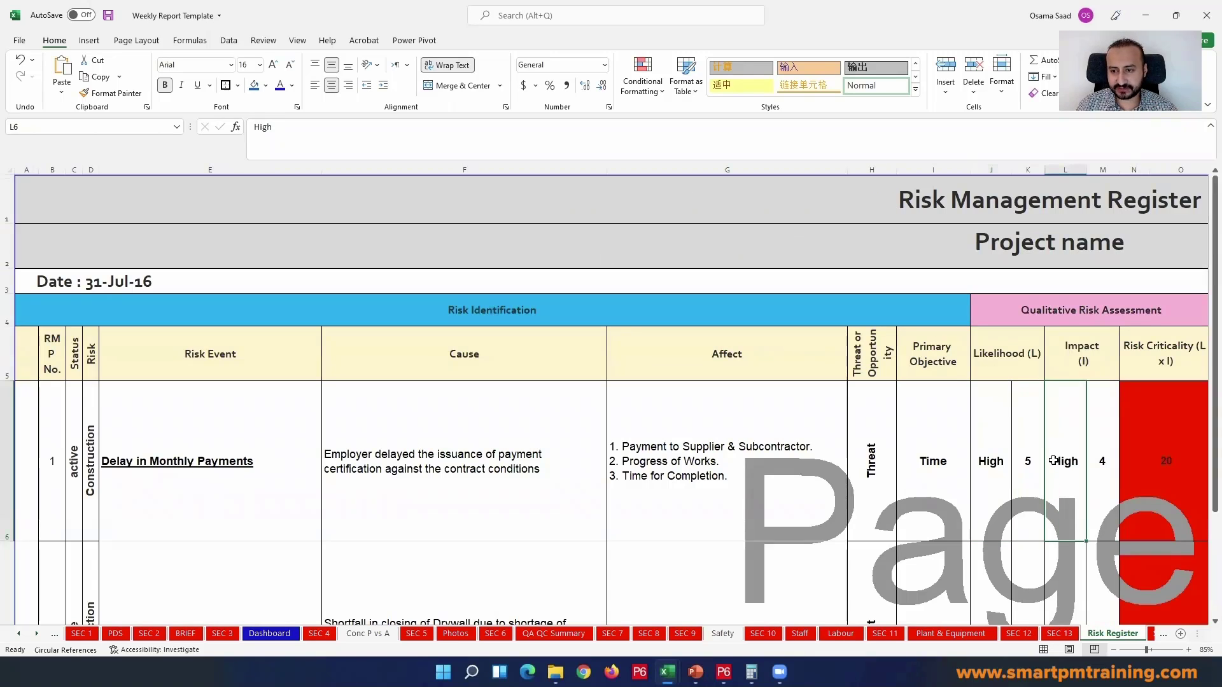
double_click(1053, 460)
text(Med.)
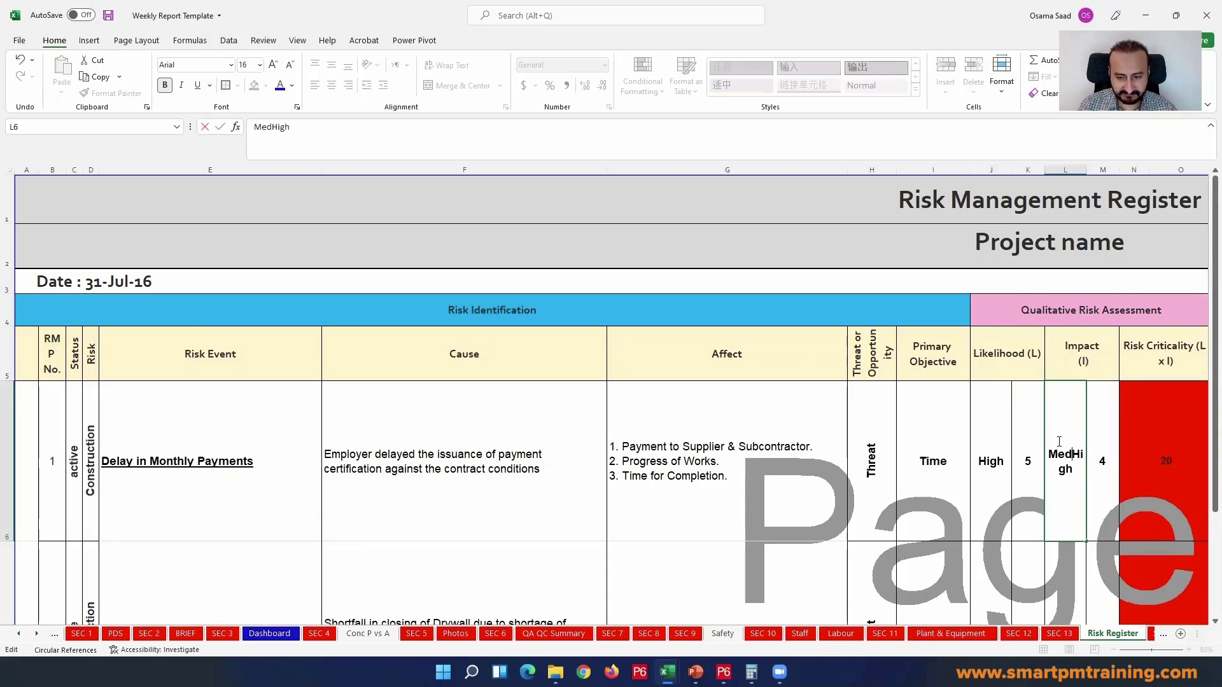
key(Return)
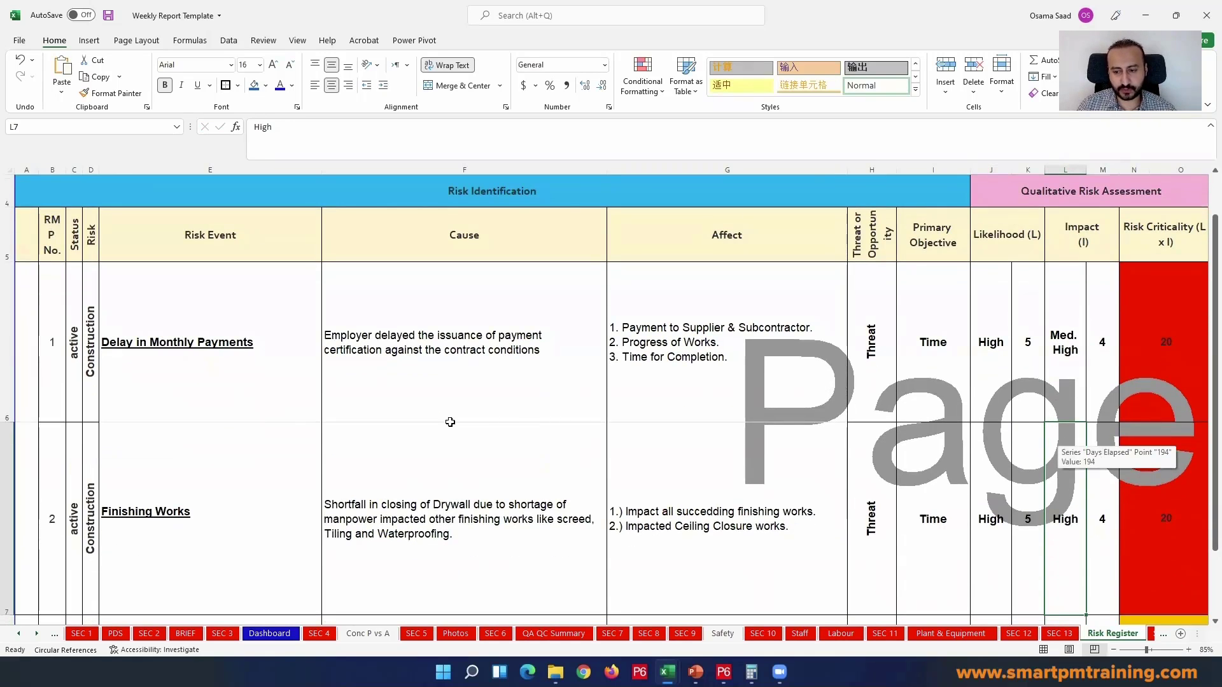
- Compare the Delay in Monthly Payments score of 20 against the matrix's red HIGH cell
scroll(450, 422, down, 7)
scroll(453, 420, up, 5)
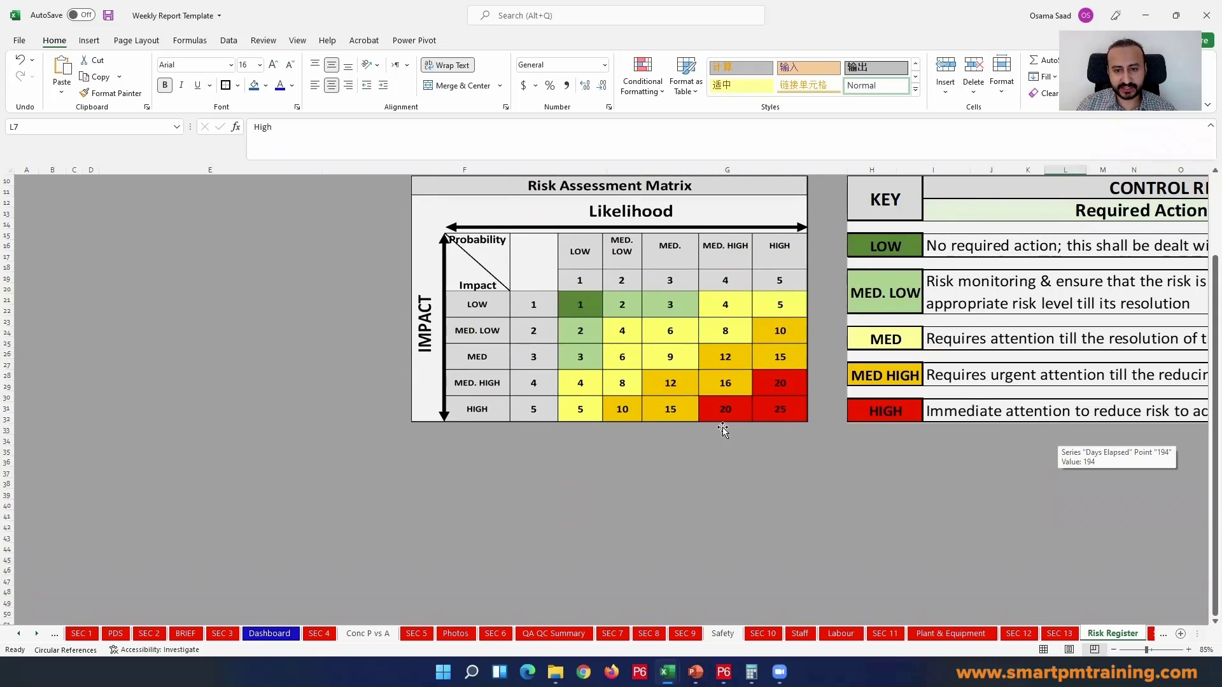
scroll(1088, 282, up, 3)
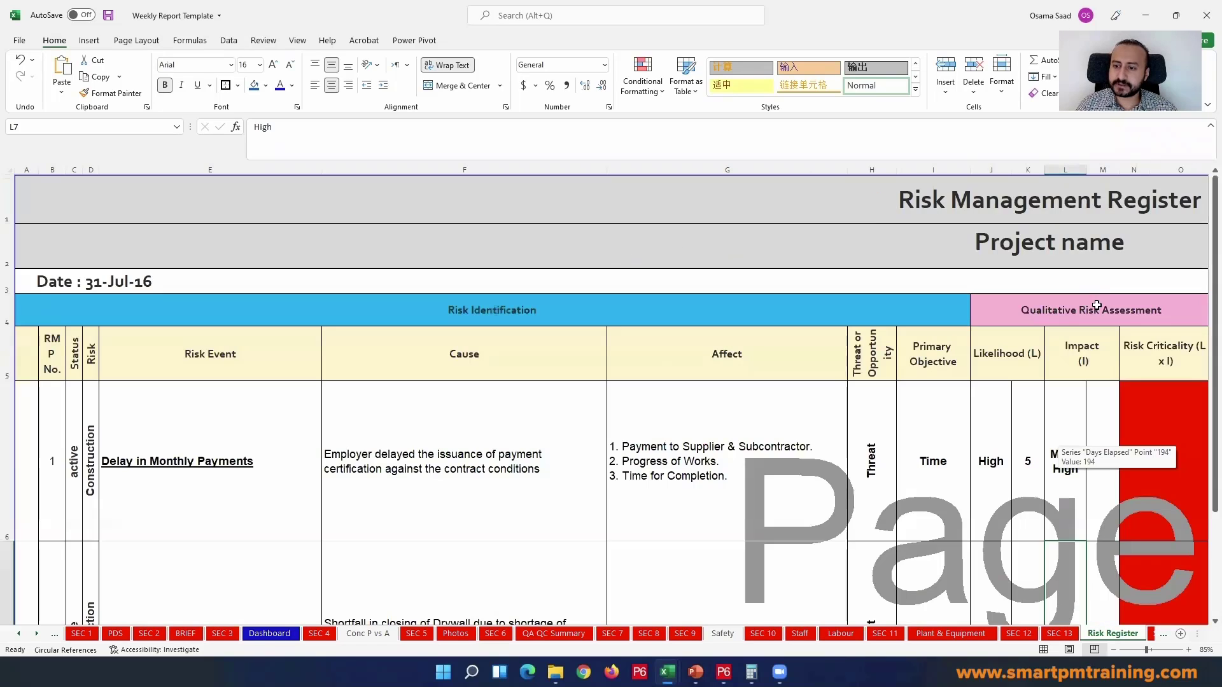
click(1174, 485)
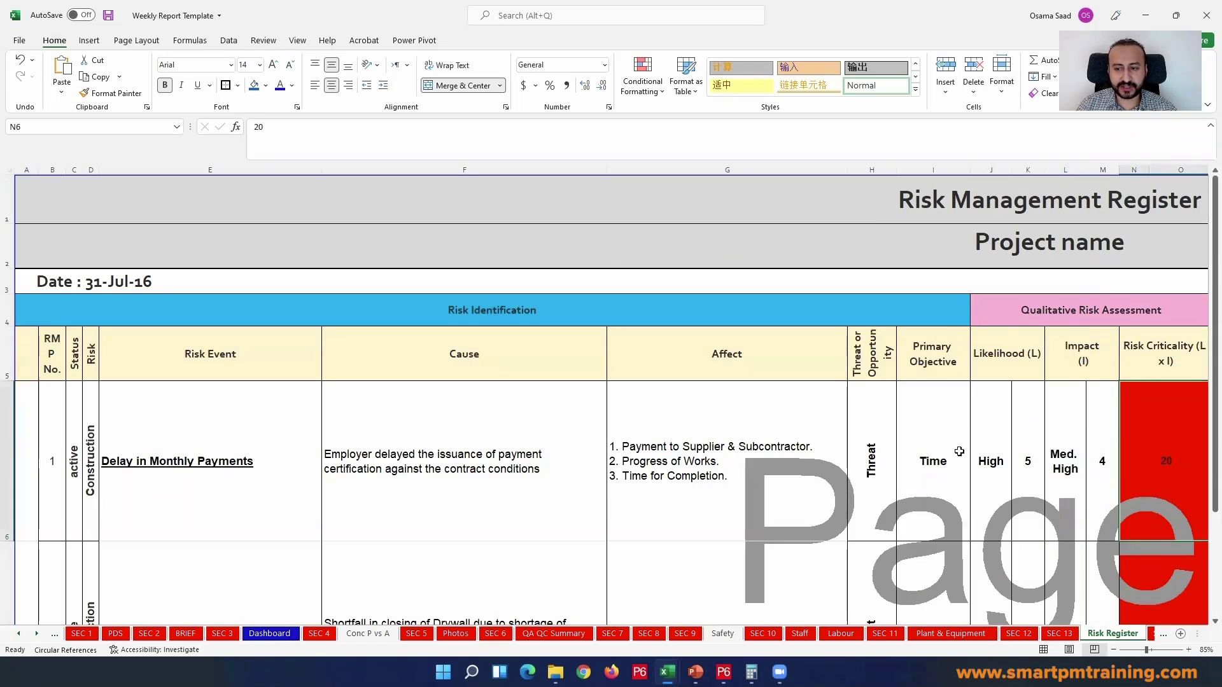
scroll(849, 435, down, 4)
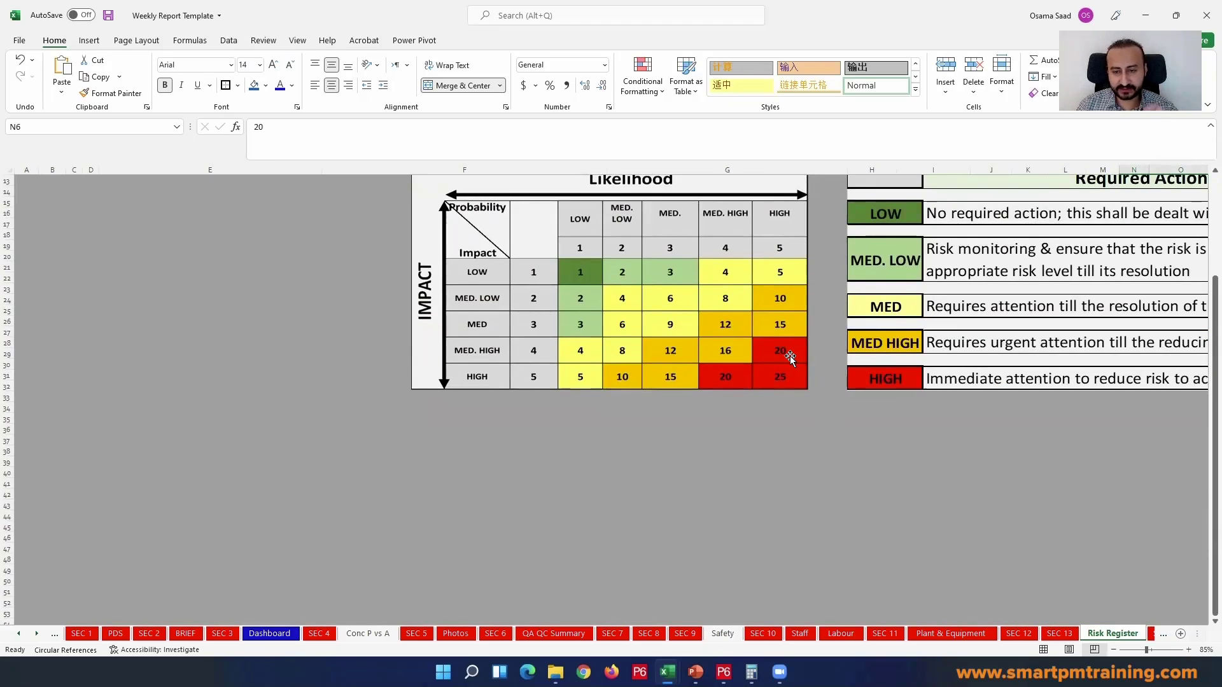
scroll(789, 357, up, 4)
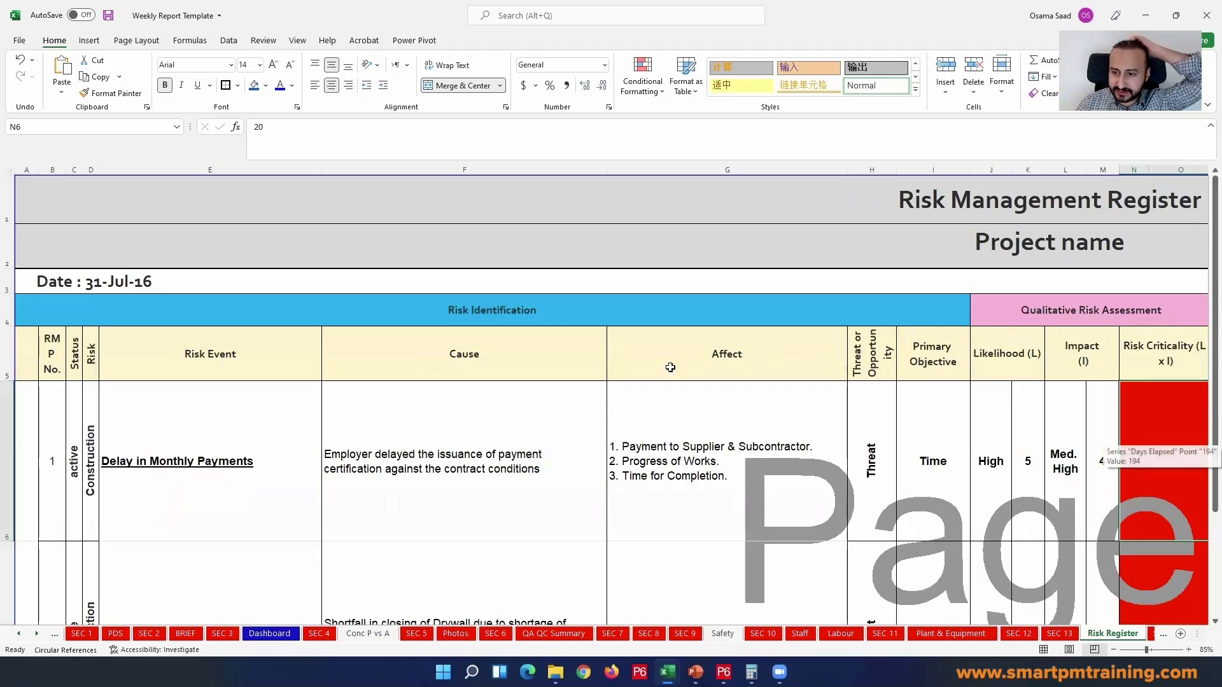
scroll(666, 363, down, 5)
scroll(666, 362, up, 5)
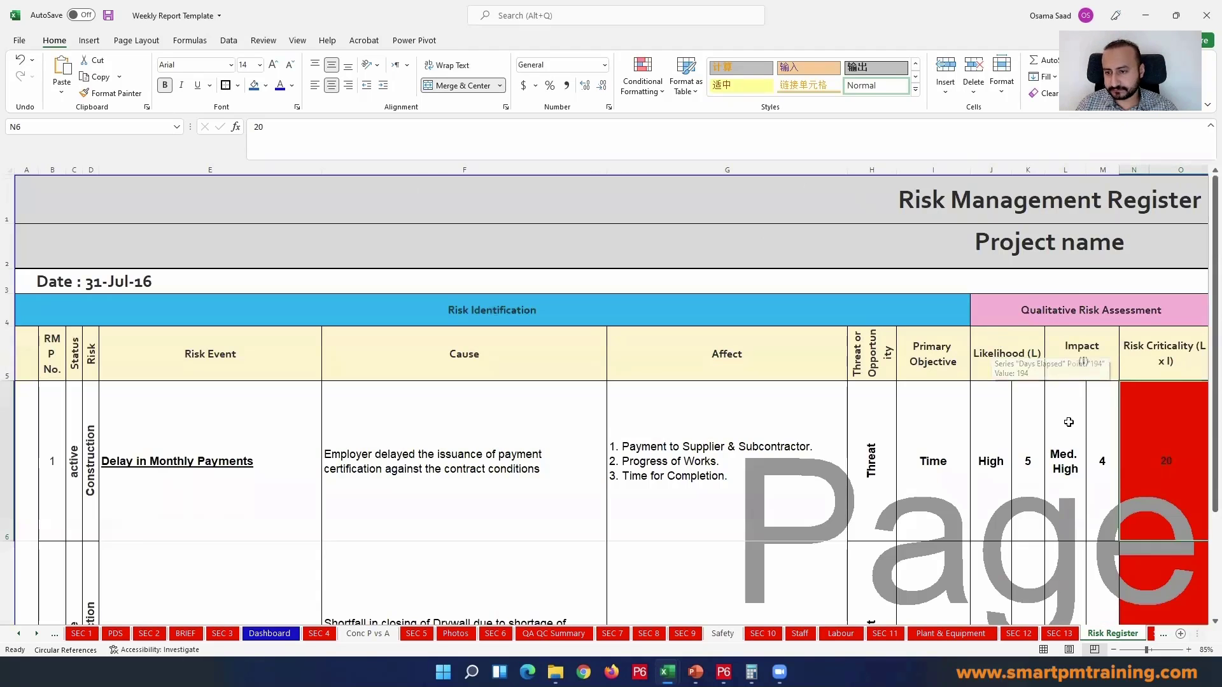
key(Right)
key(Right)
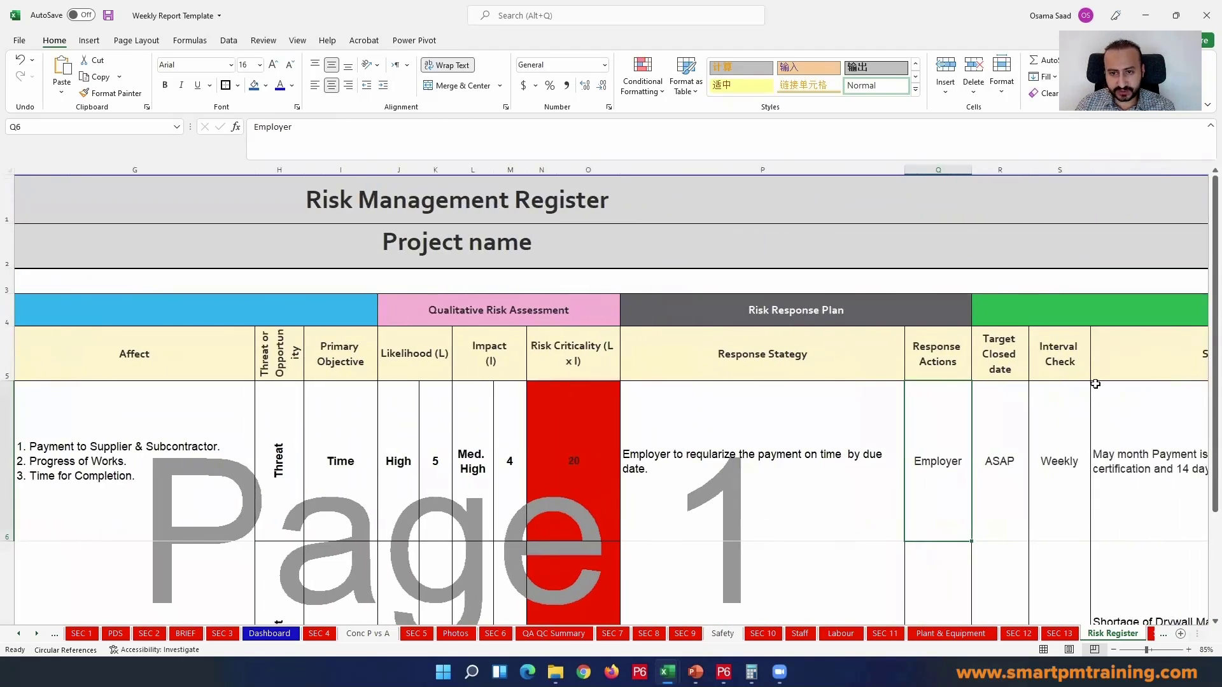
click(891, 451)
scroll(885, 442, down, 1)
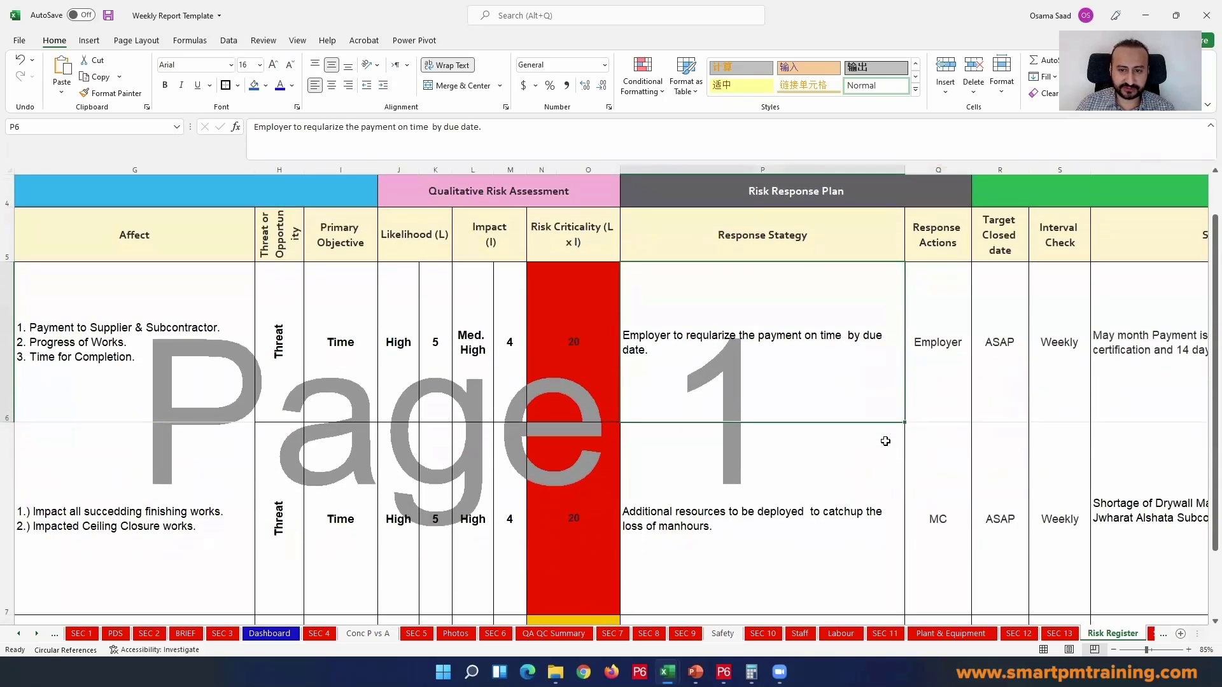
mouse_move(714, 245)
mouse_down()
mouse_move(815, 232)
mouse_move(733, 212)
mouse_up()
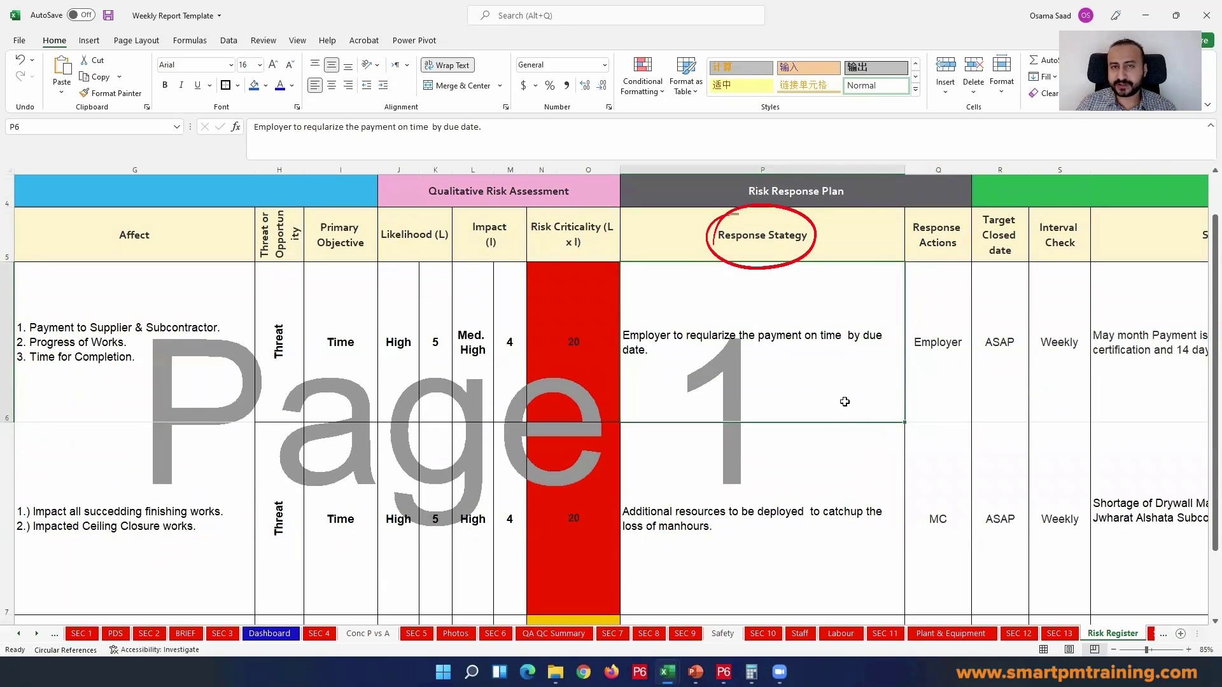
click(931, 381)
mouse_move(916, 215)
mouse_down()
mouse_move(941, 261)
mouse_move(897, 216)
mouse_up()
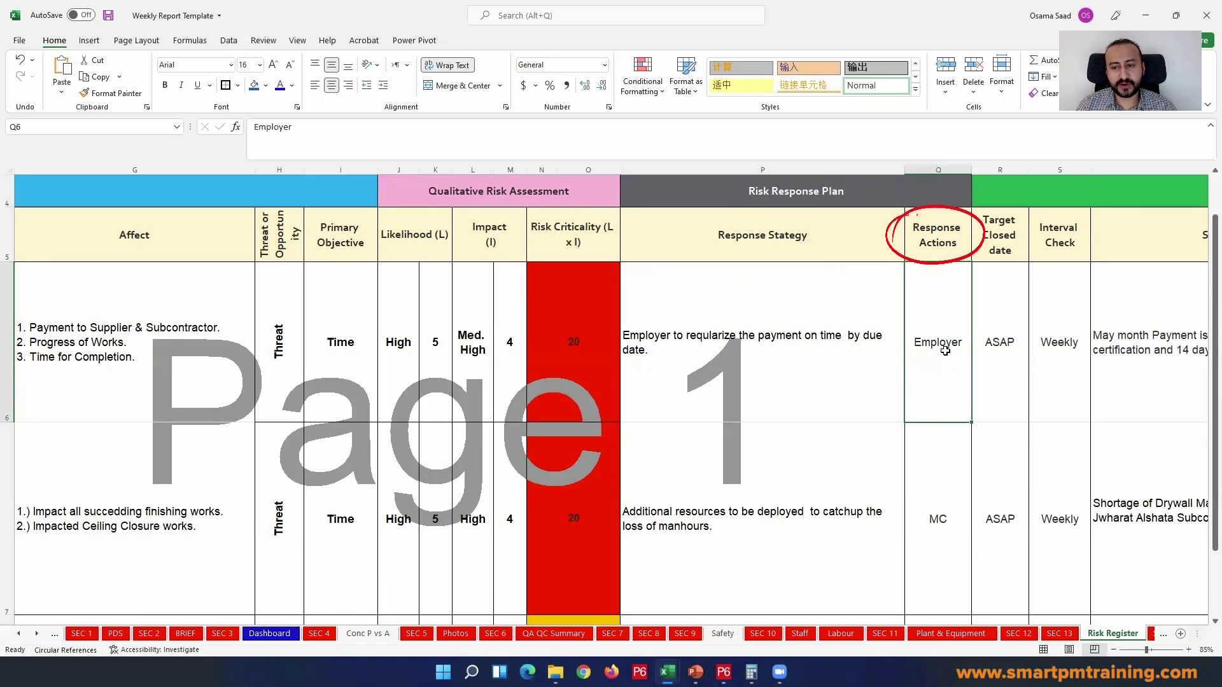
click(1012, 323)
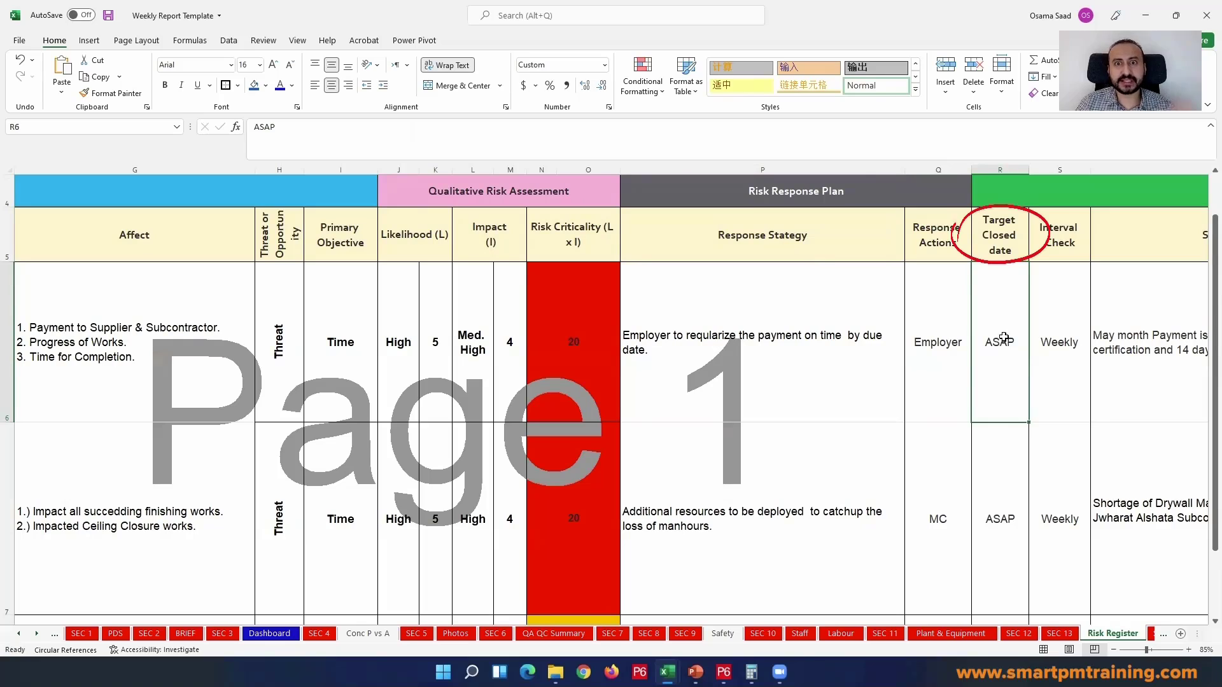
click(1062, 345)
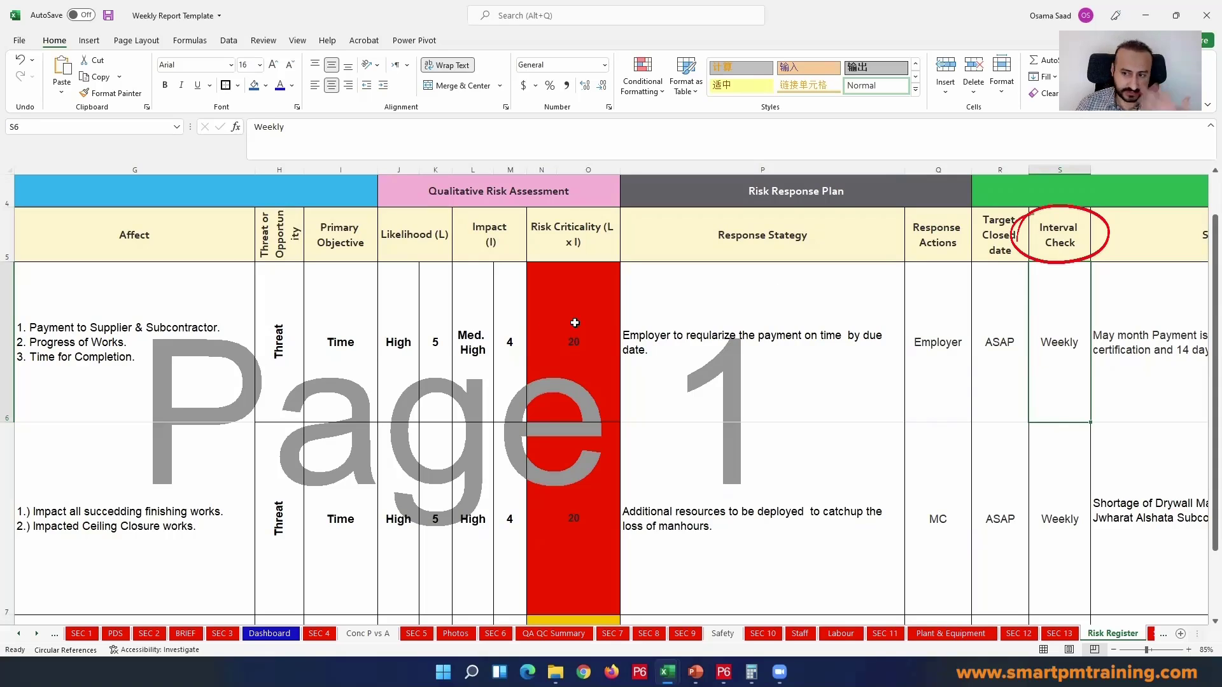
click(1139, 365)
key(Right)
click(1127, 372)
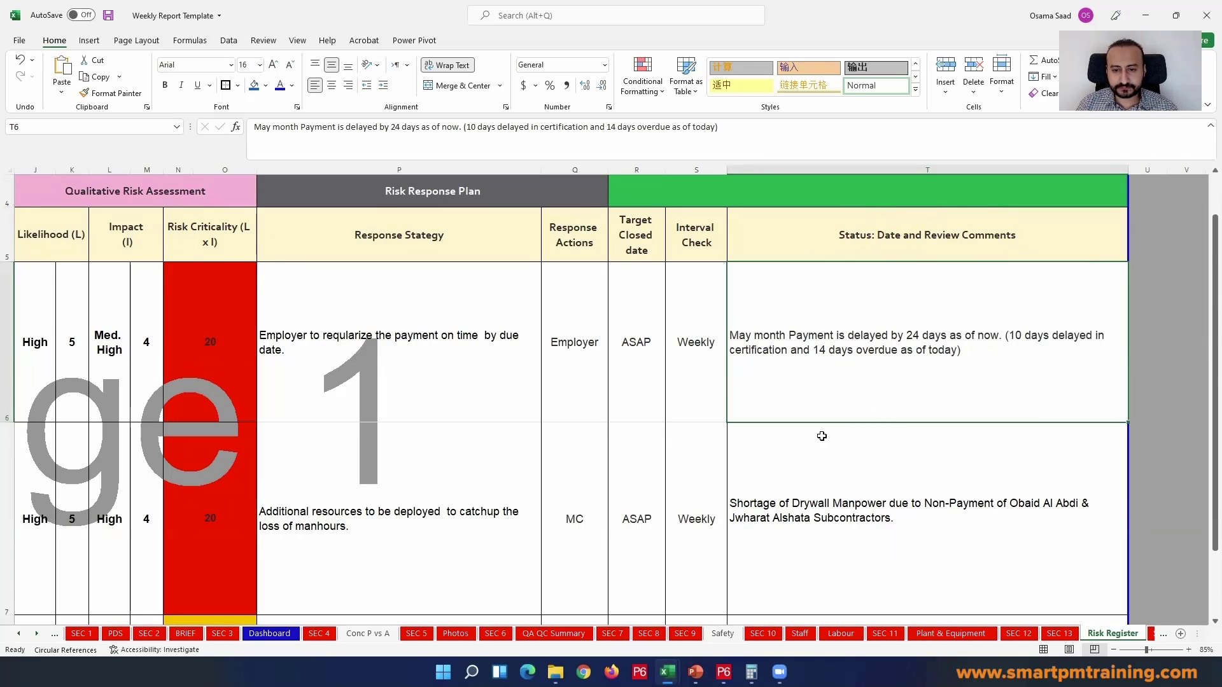
scroll(878, 409, down, 3)
click(402, 465)
key(Left)
key(Left)
key(Left)
key(Left)
key(Left)
key(Left)
key(Left)
key(Left)
key(Left)
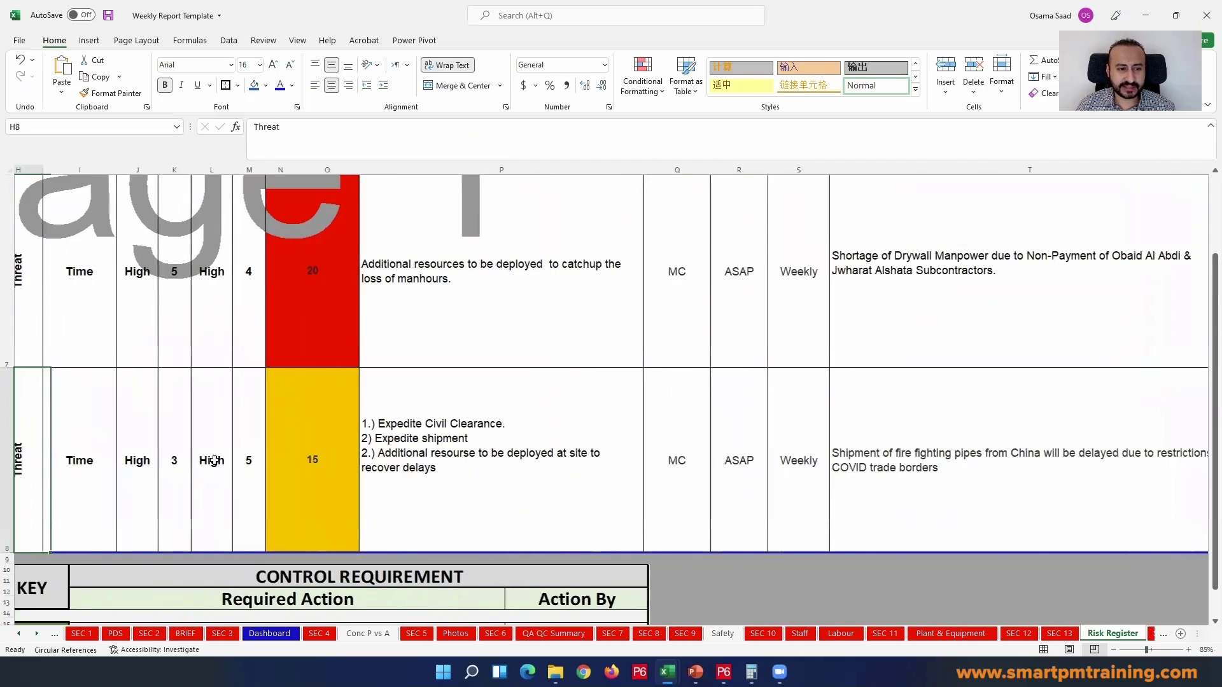
key(Left)
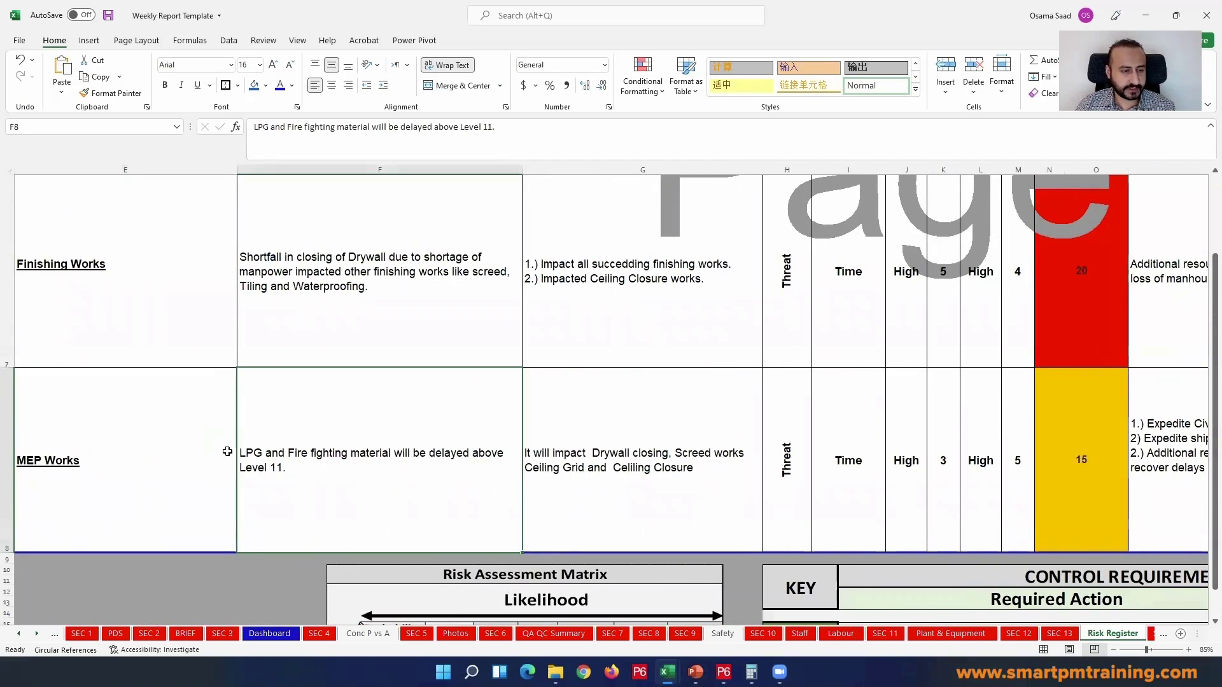
scroll(152, 471, up, 2)
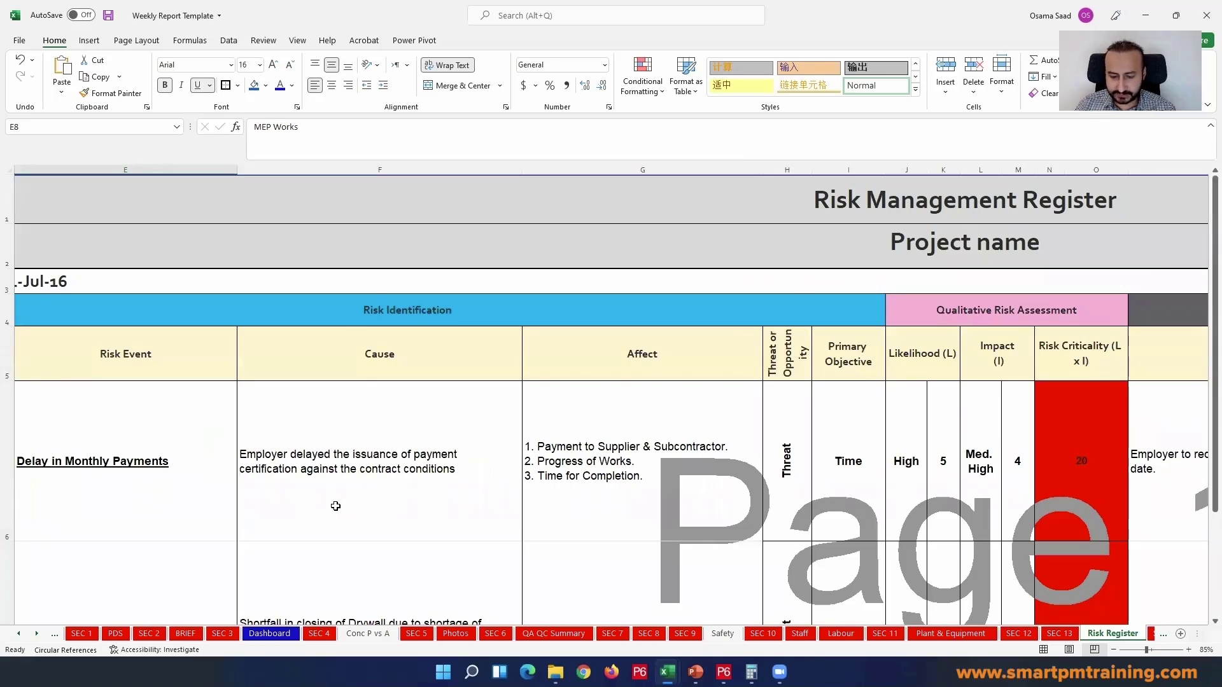
key(Left)
key(Left)
key(Left)
click(51, 456)
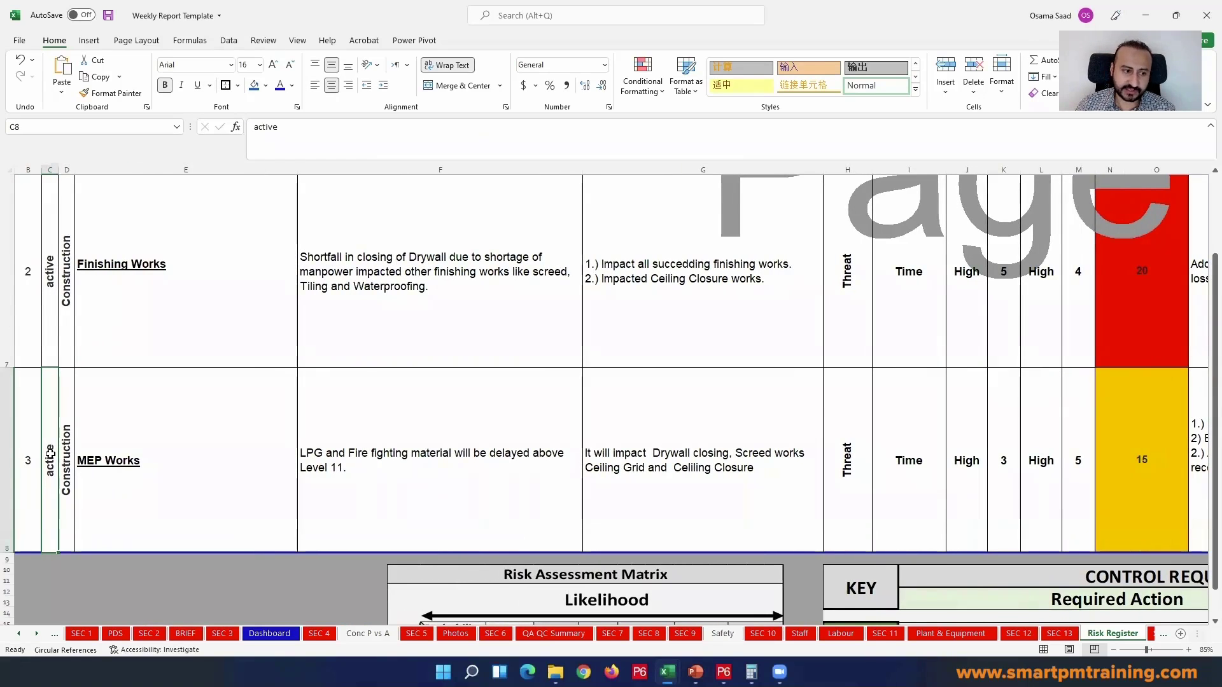
click(70, 434)
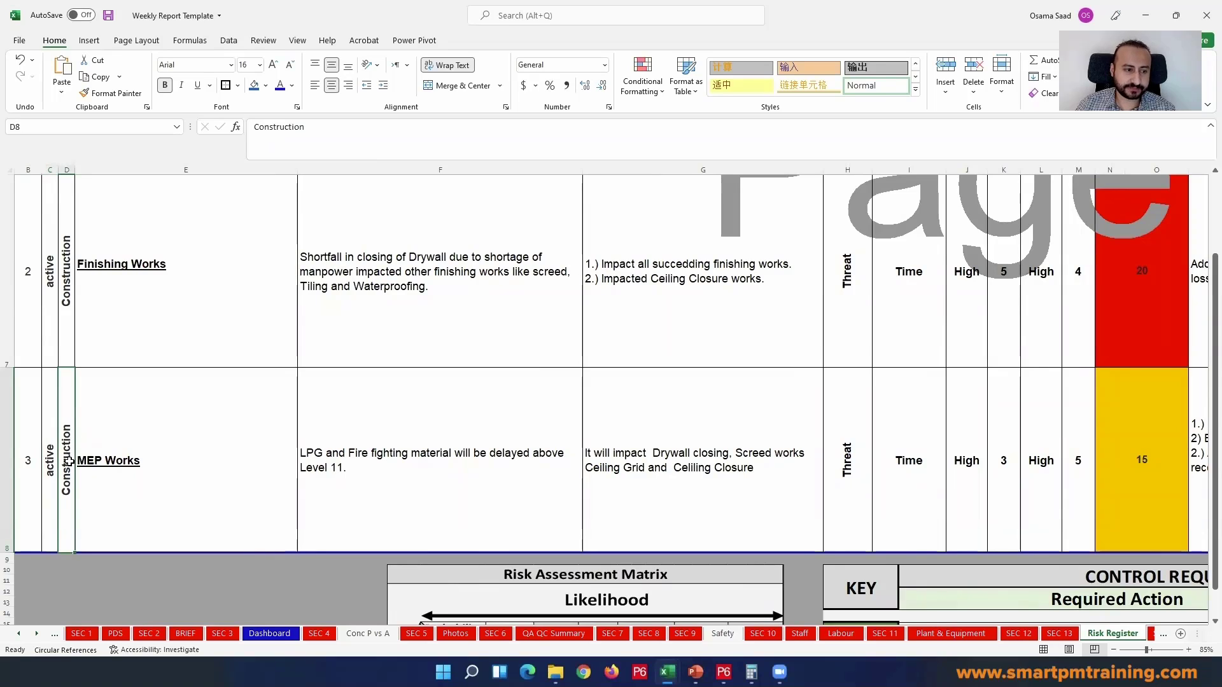
click(153, 464)
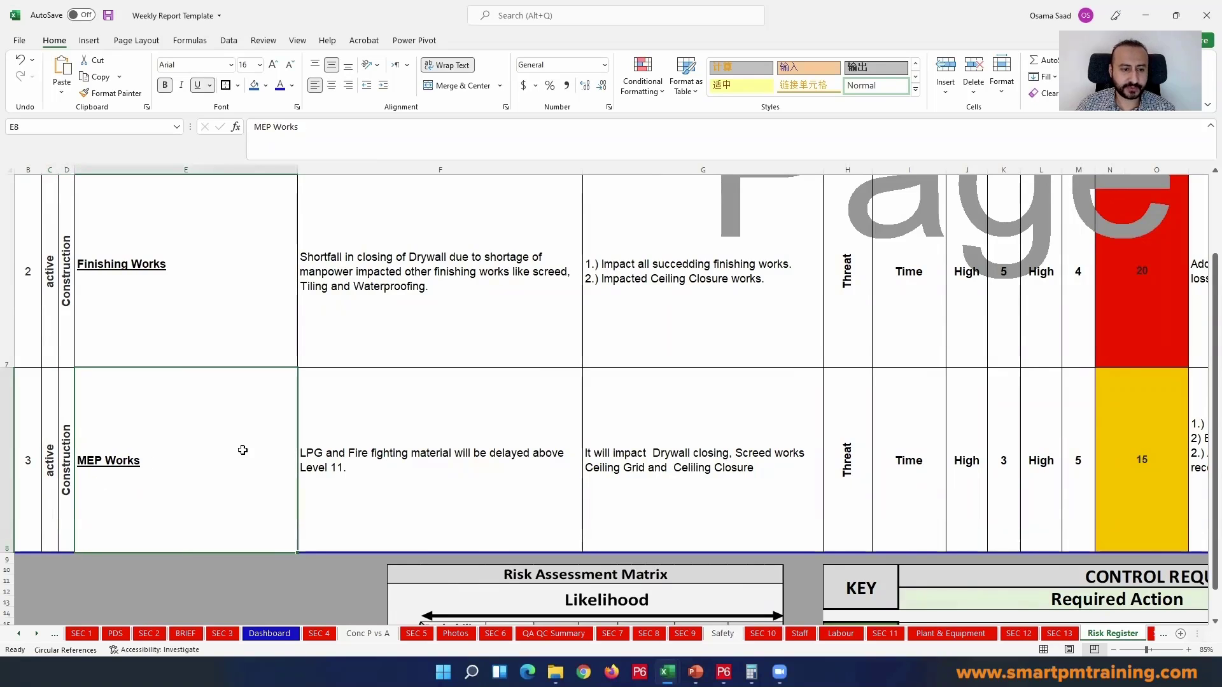
click(451, 499)
scroll(449, 498, up, 1)
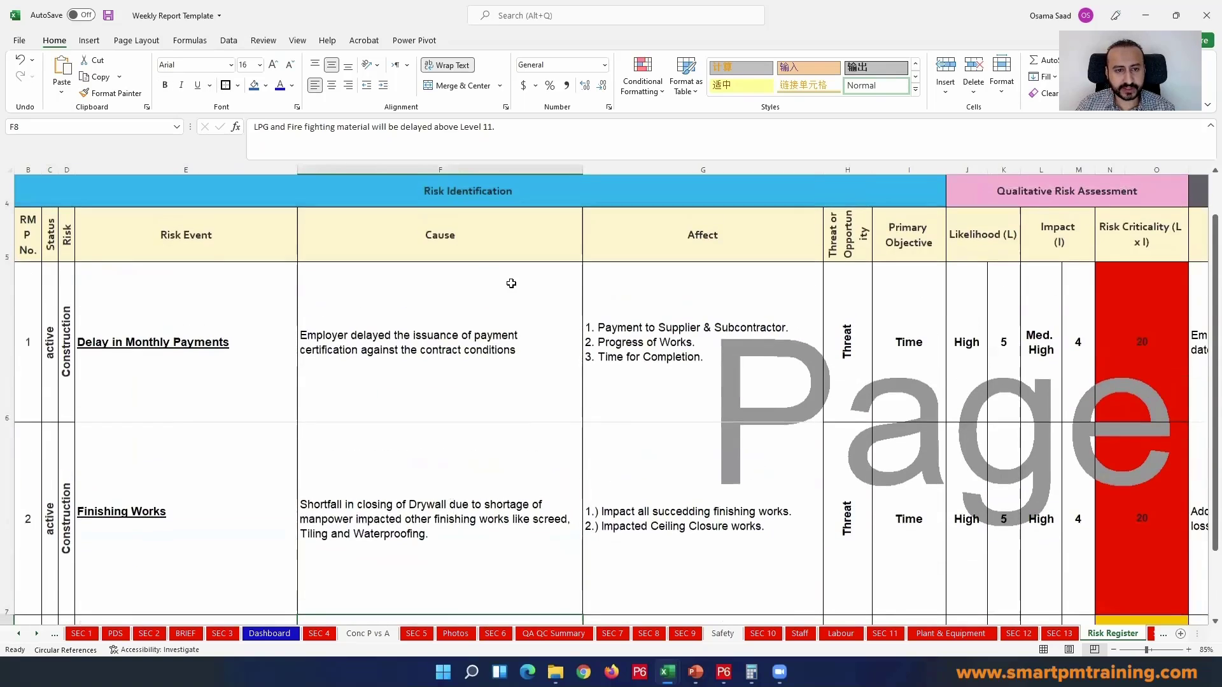
scroll(458, 281, down, 1)
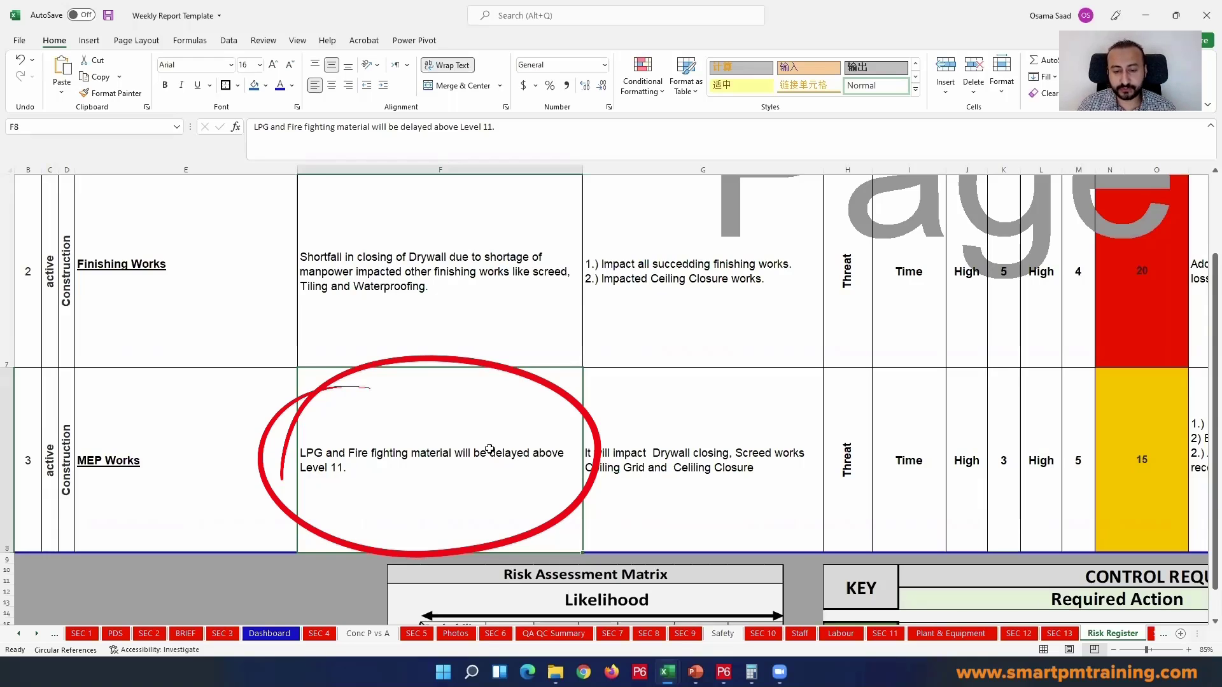
- Review the effect of the MEP Works risk in the register
click(690, 480)
scroll(732, 445, up, 2)
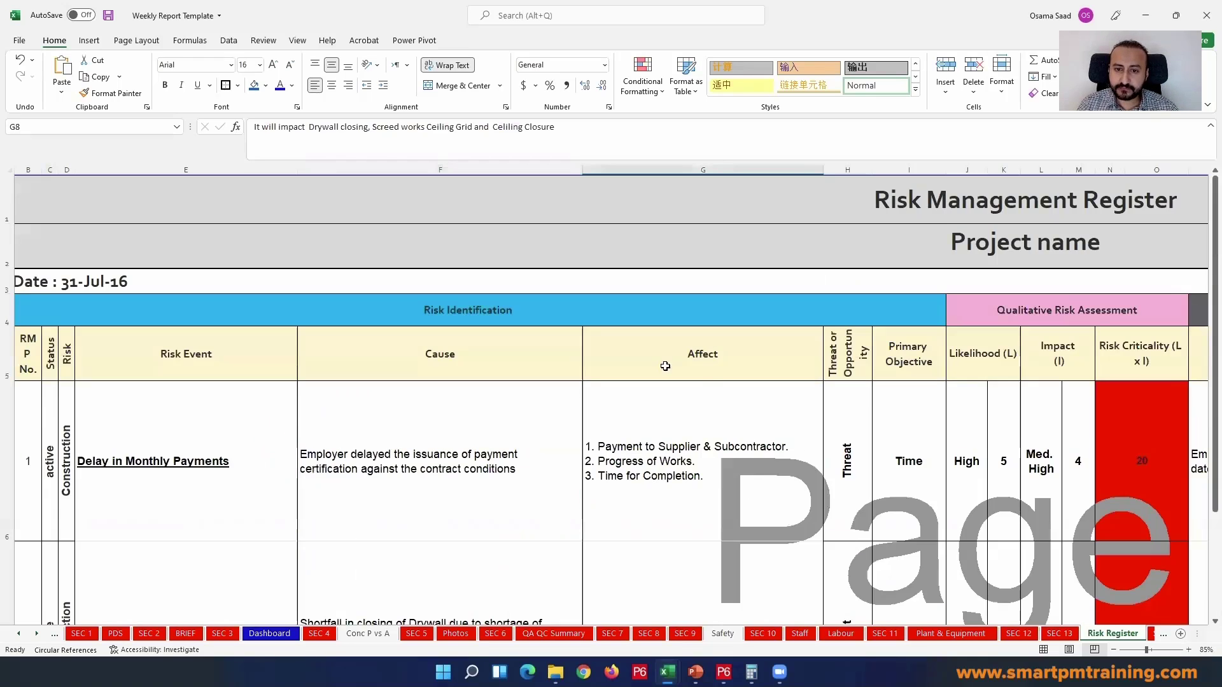
scroll(707, 375, down, 10)
scroll(707, 378, up, 8)
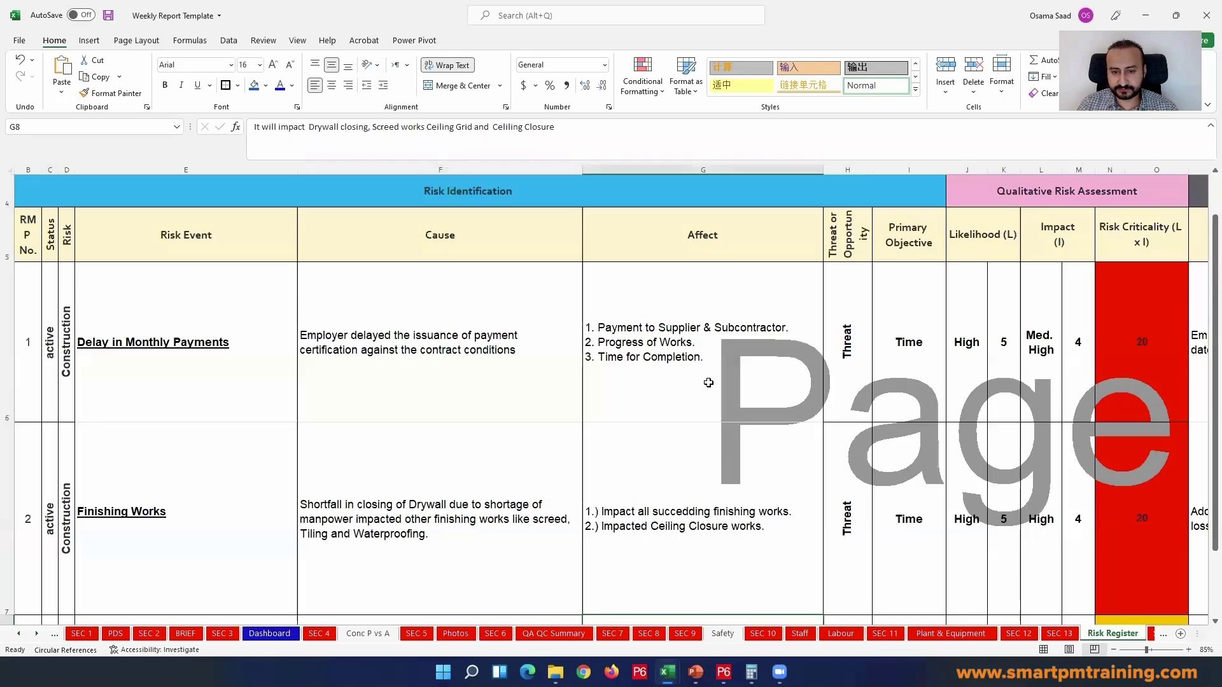
scroll(706, 382, down, 3)
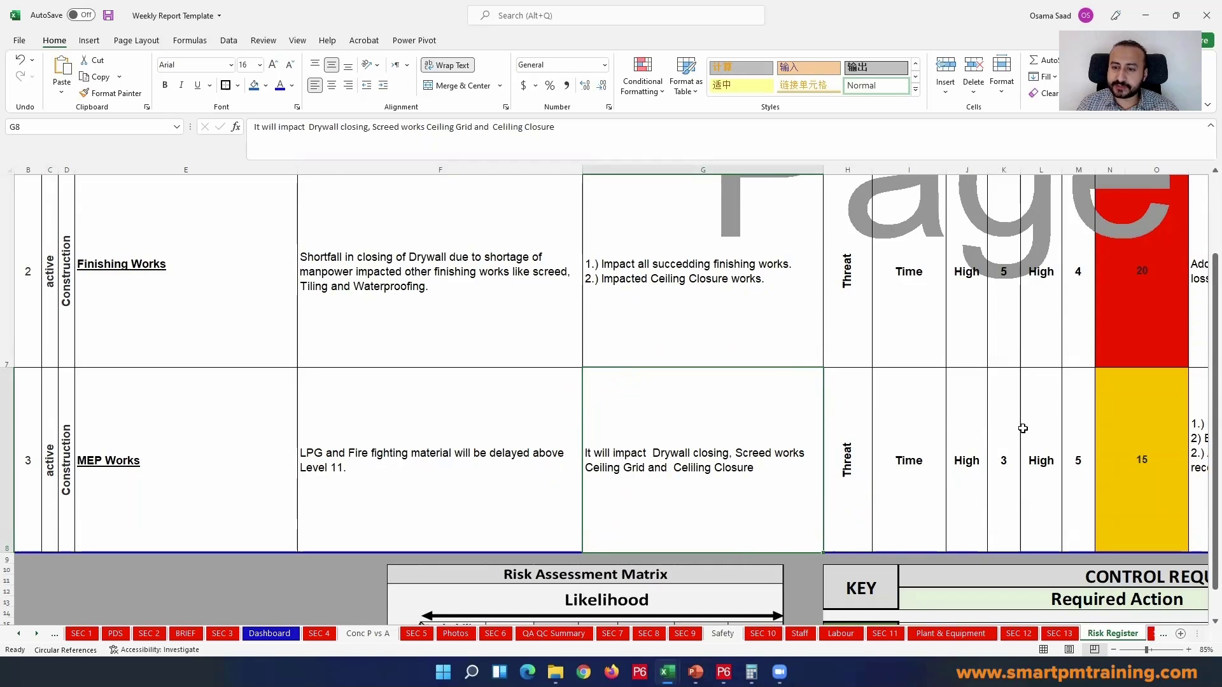
scroll(1022, 429, up, 2)
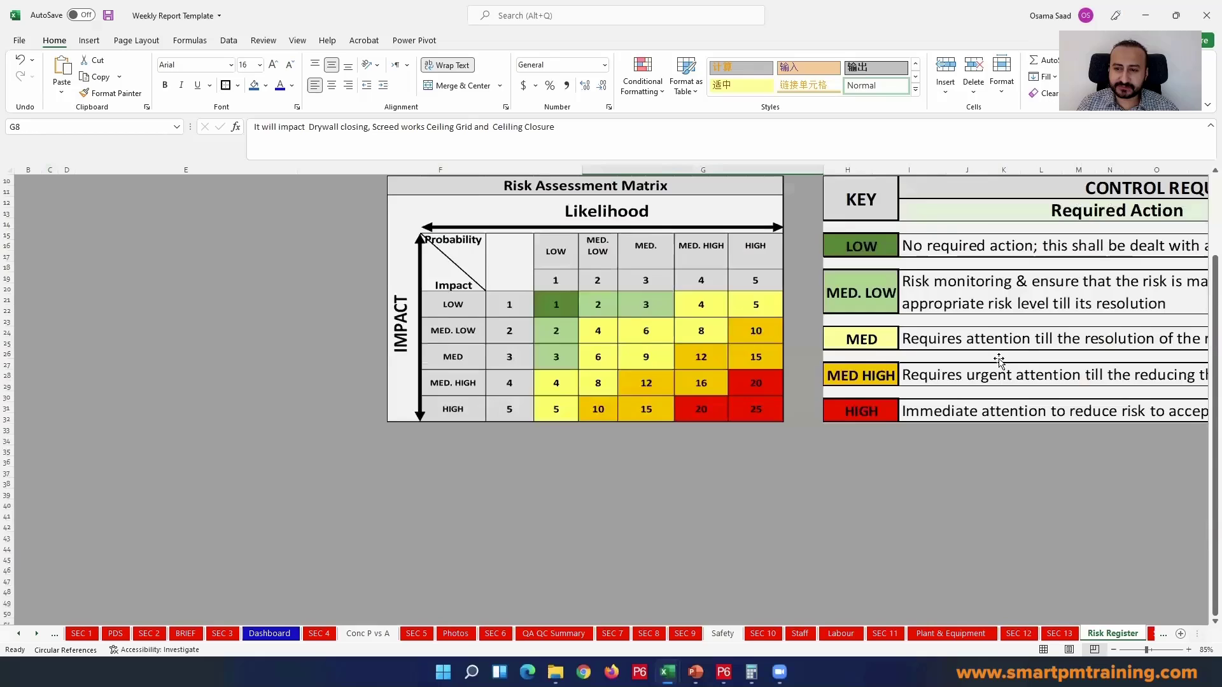
- Enter 4 as the MEP Works likelihood score in K8, then recheck its cause and rating
click(995, 385)
key(Down)
key(Down)
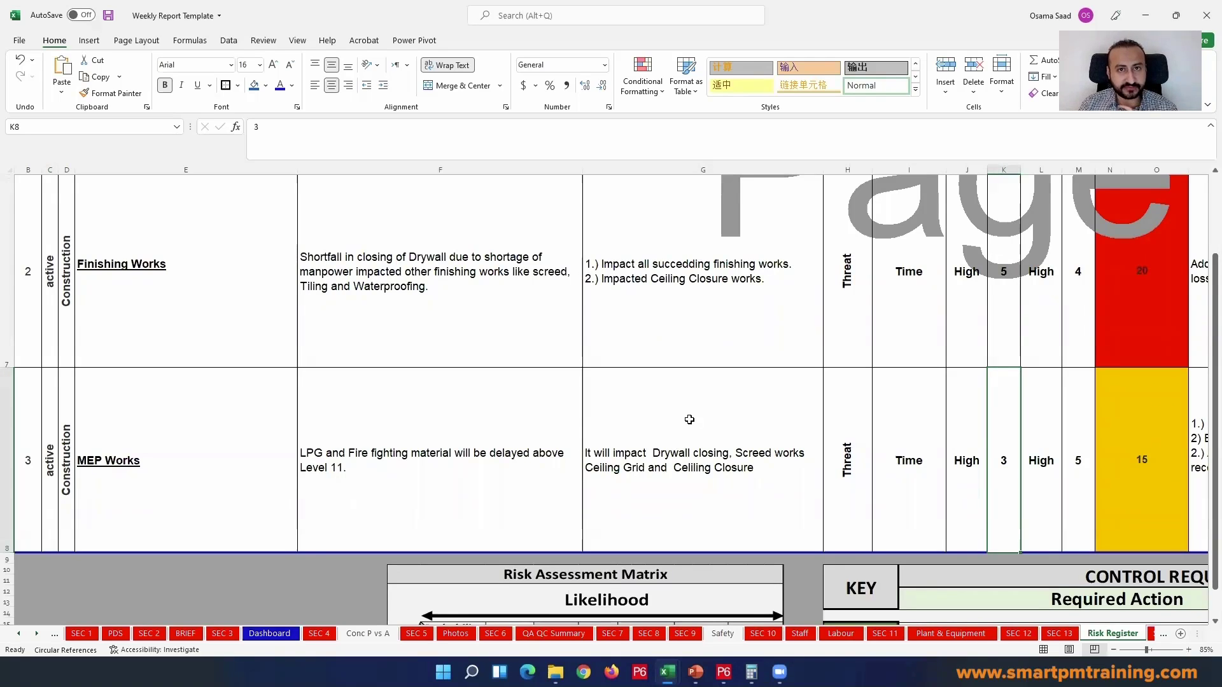
text(4)
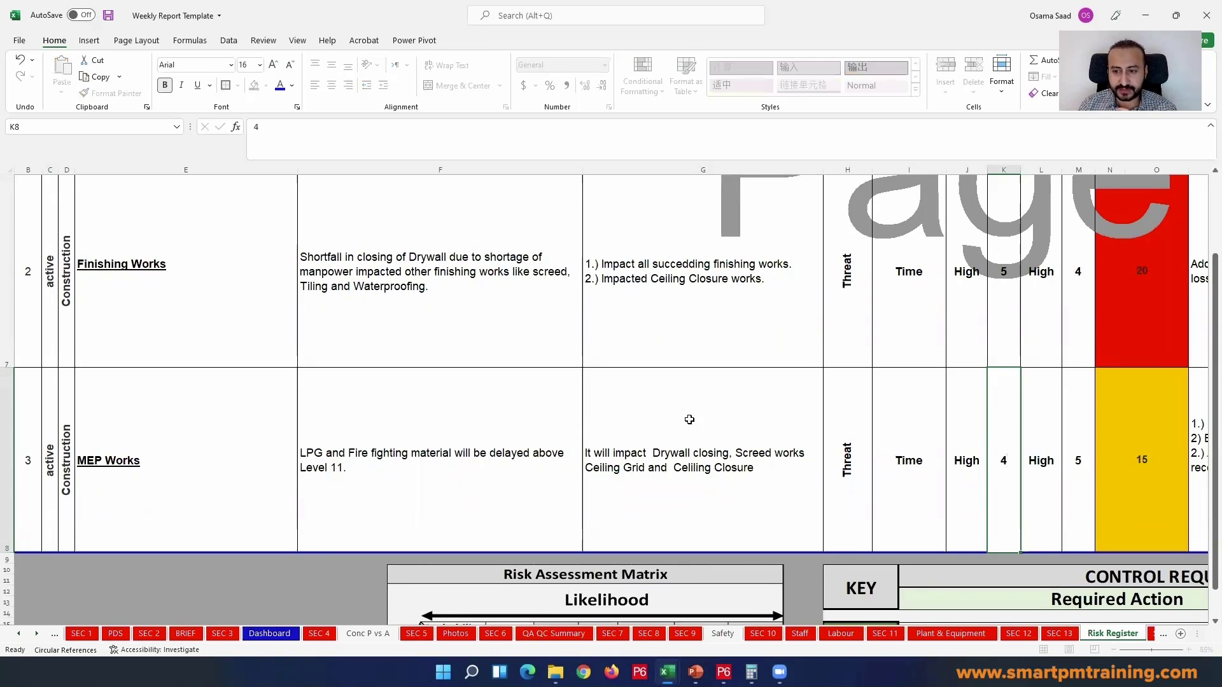
key(Return)
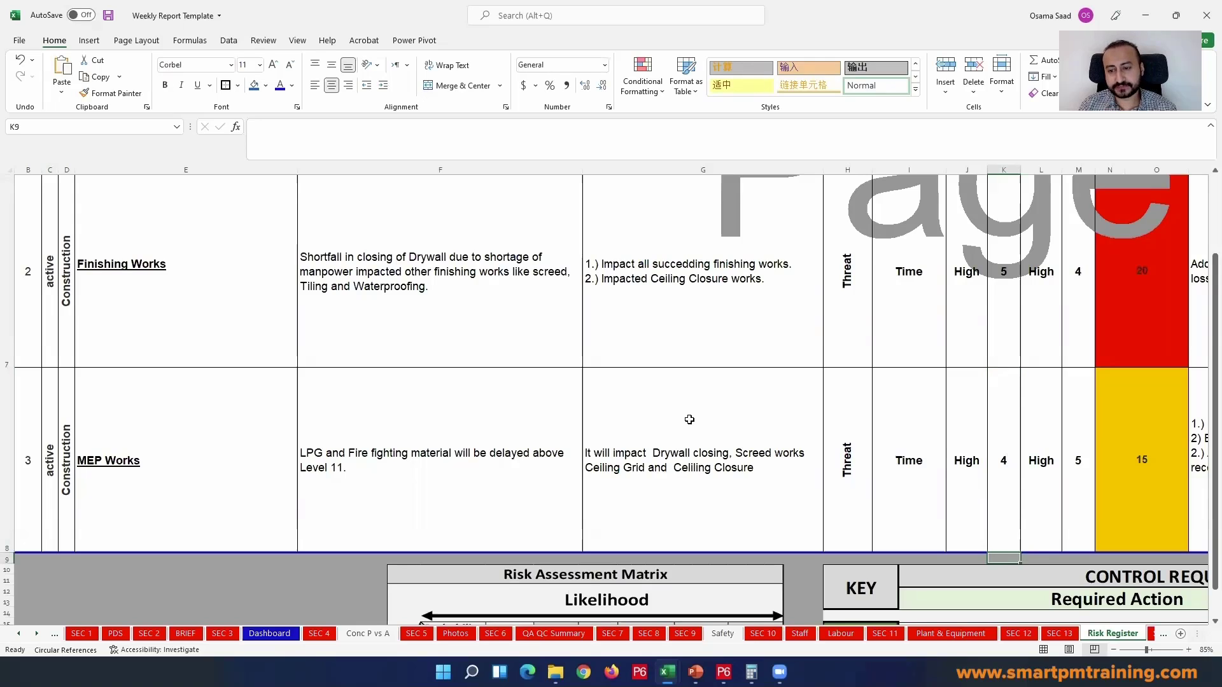
click(998, 474)
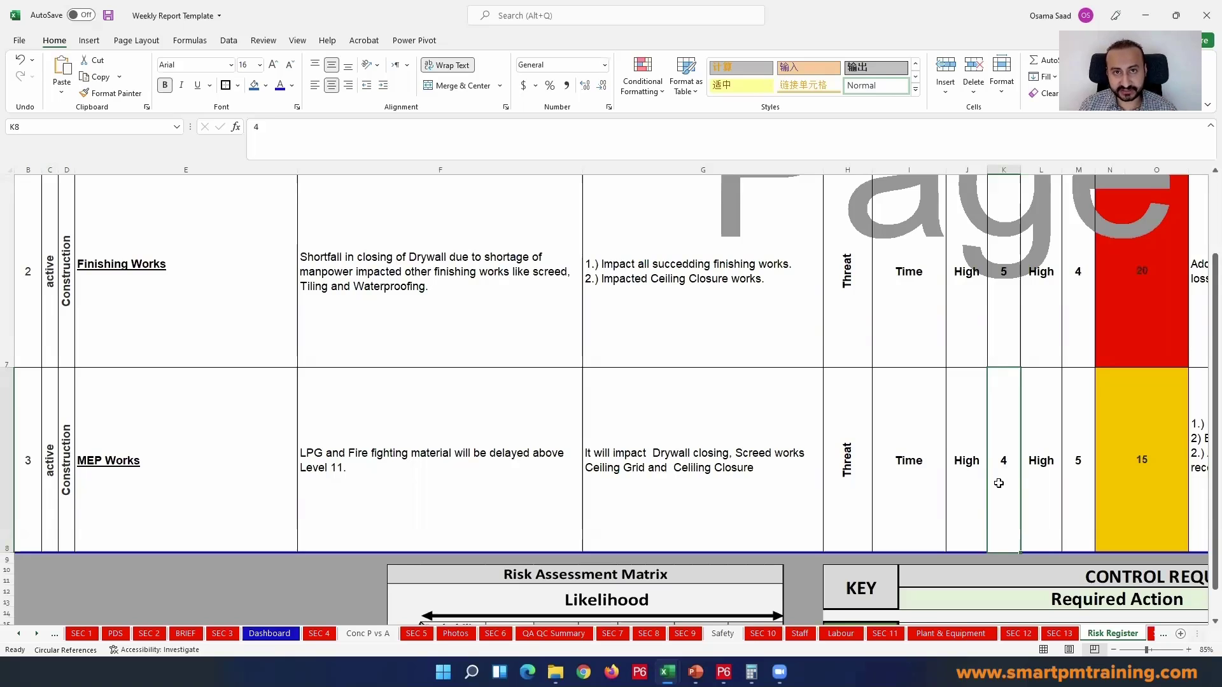
click(541, 485)
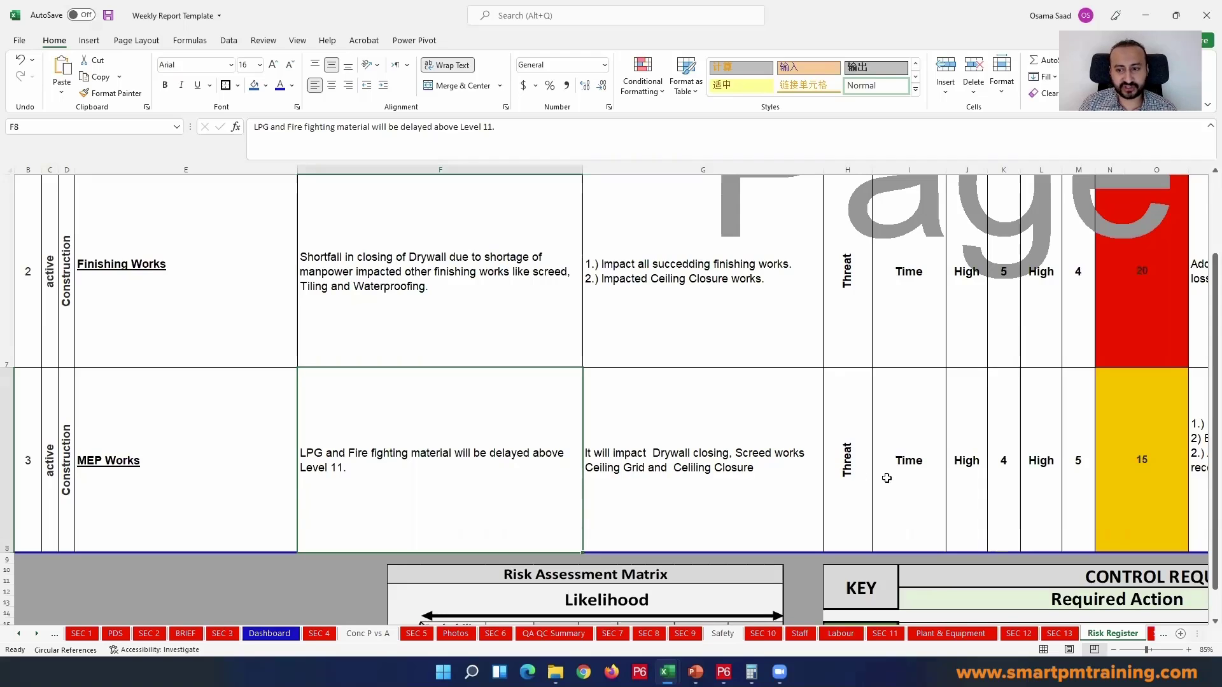
click(1010, 484)
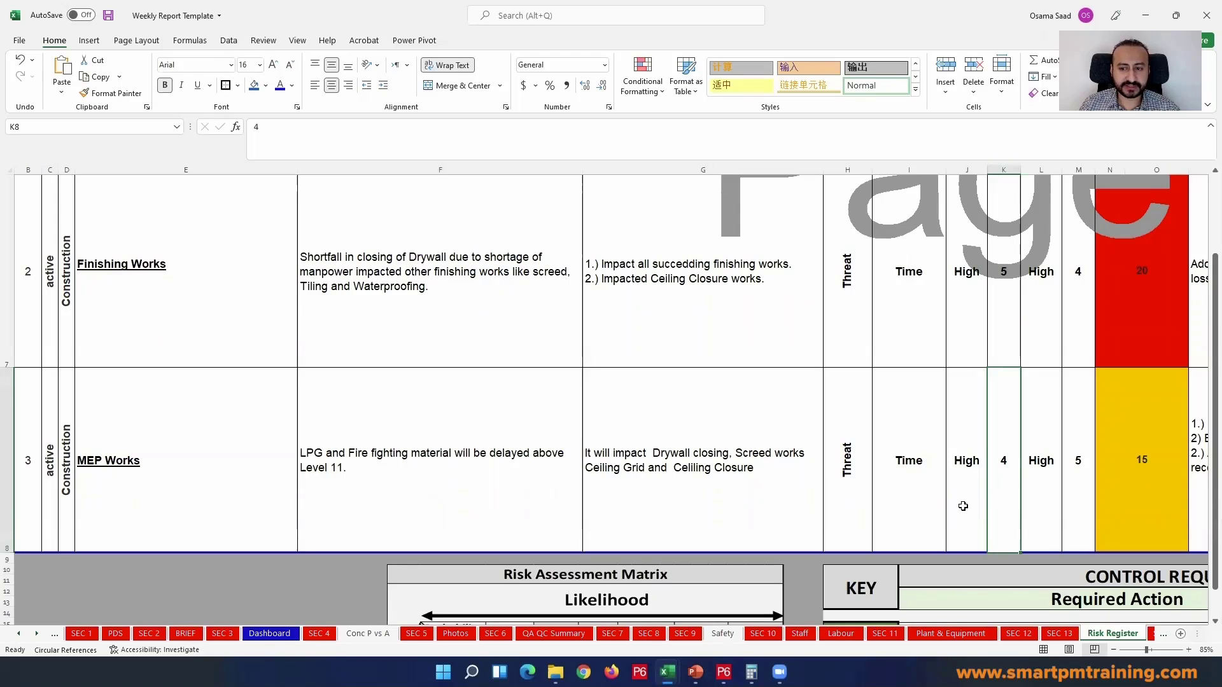
click(970, 481)
click(991, 463)
double_click(997, 462)
key(Escape)
click(967, 463)
scroll(830, 434, down, 5)
scroll(830, 435, up, 1)
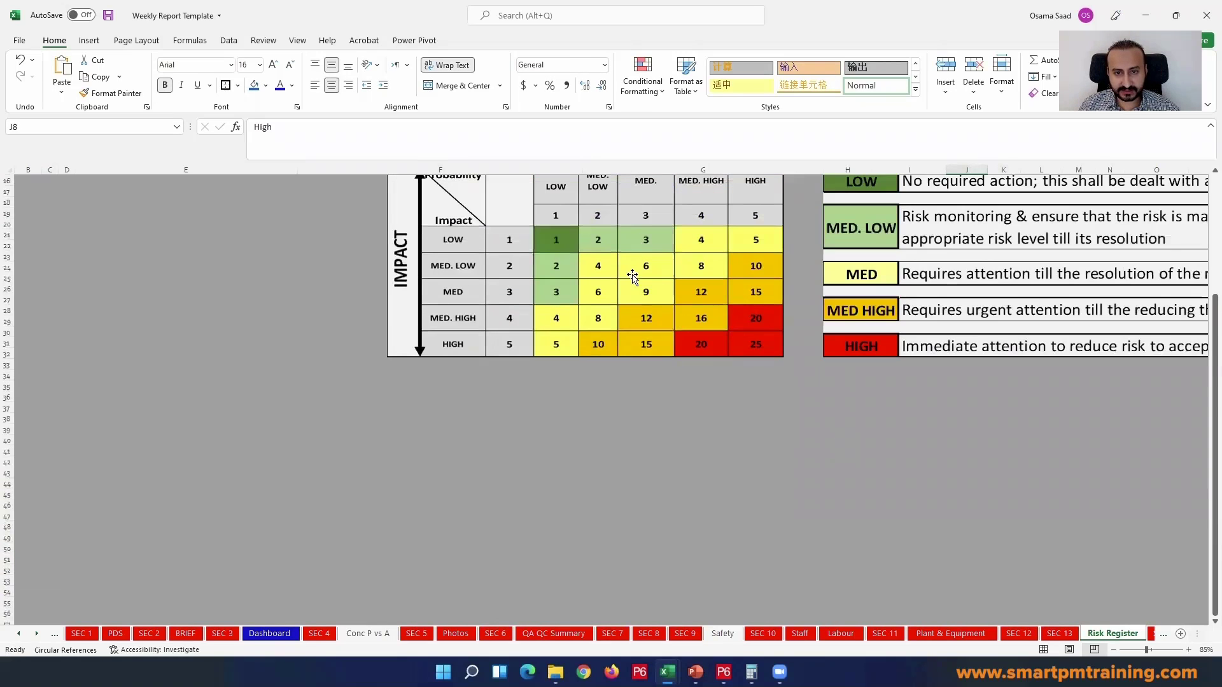
scroll(801, 364, up, 4)
scroll(958, 381, down, 3)
text(Med)
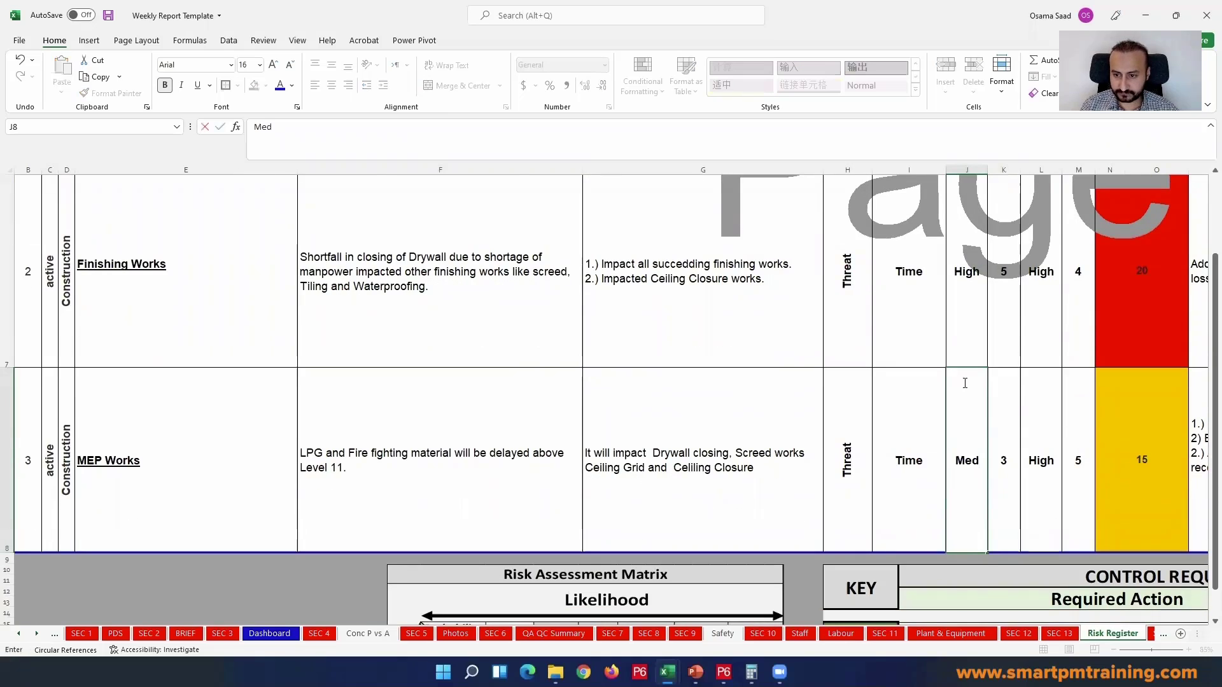
key(Return)
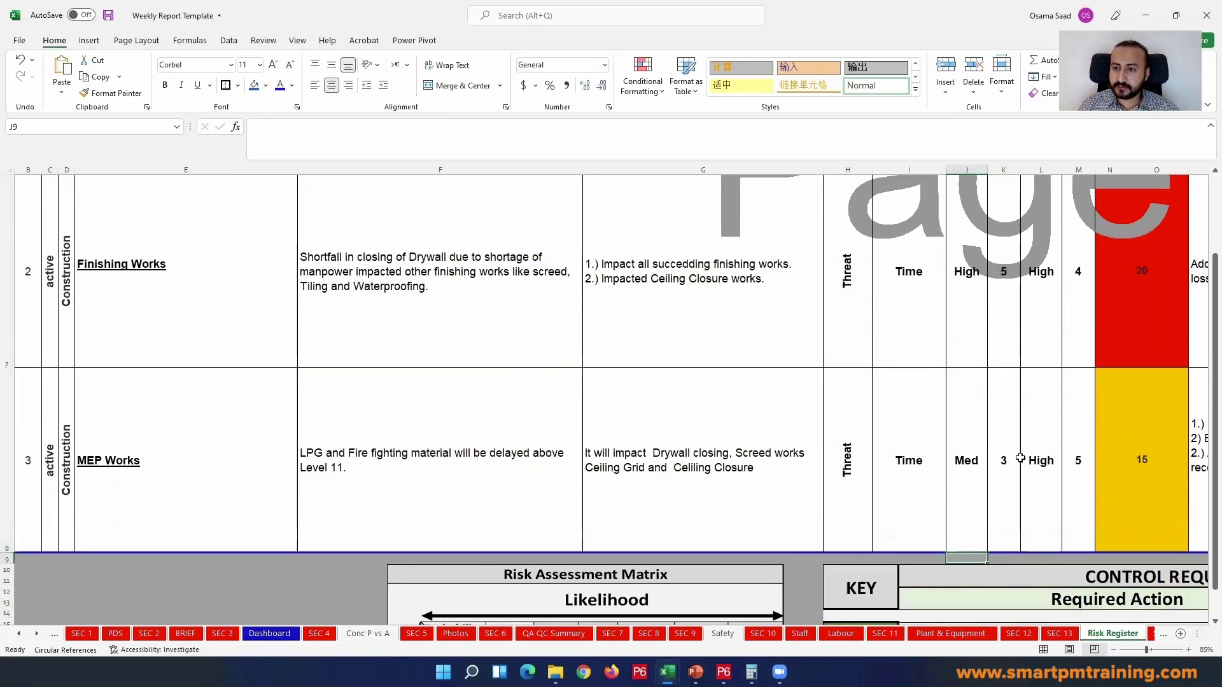
scroll(1018, 458, up, 3)
scroll(1032, 397, down, 4)
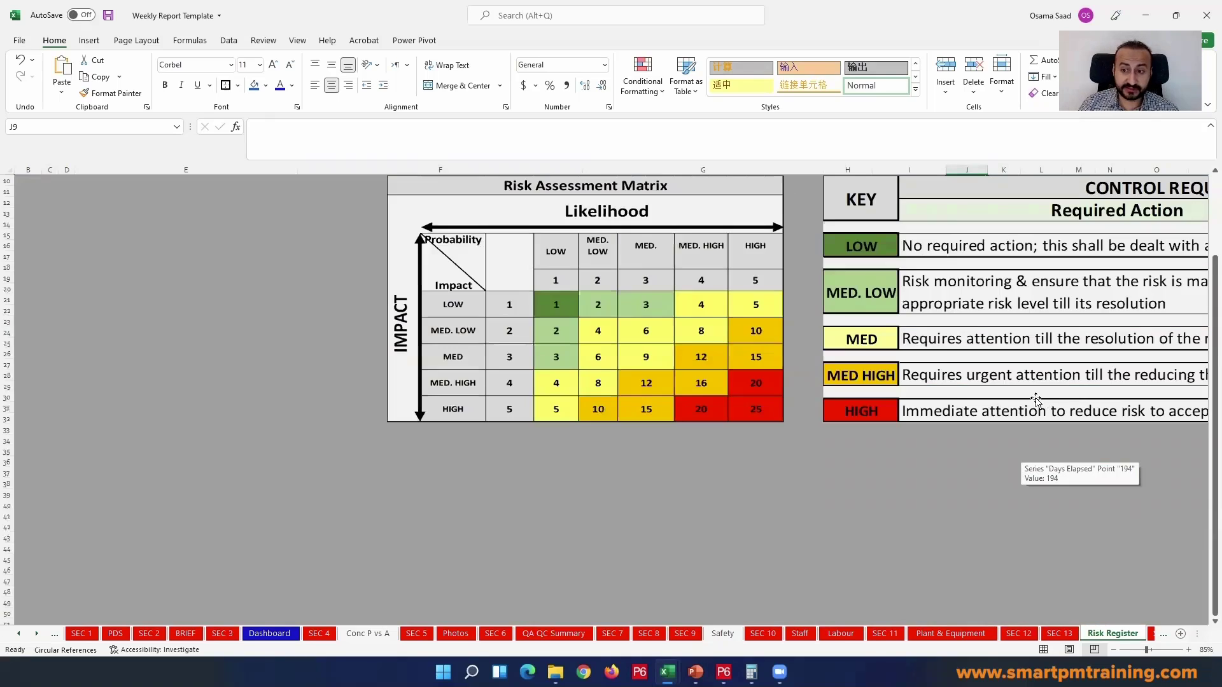
scroll(1035, 399, up, 3)
scroll(1035, 399, down, 3)
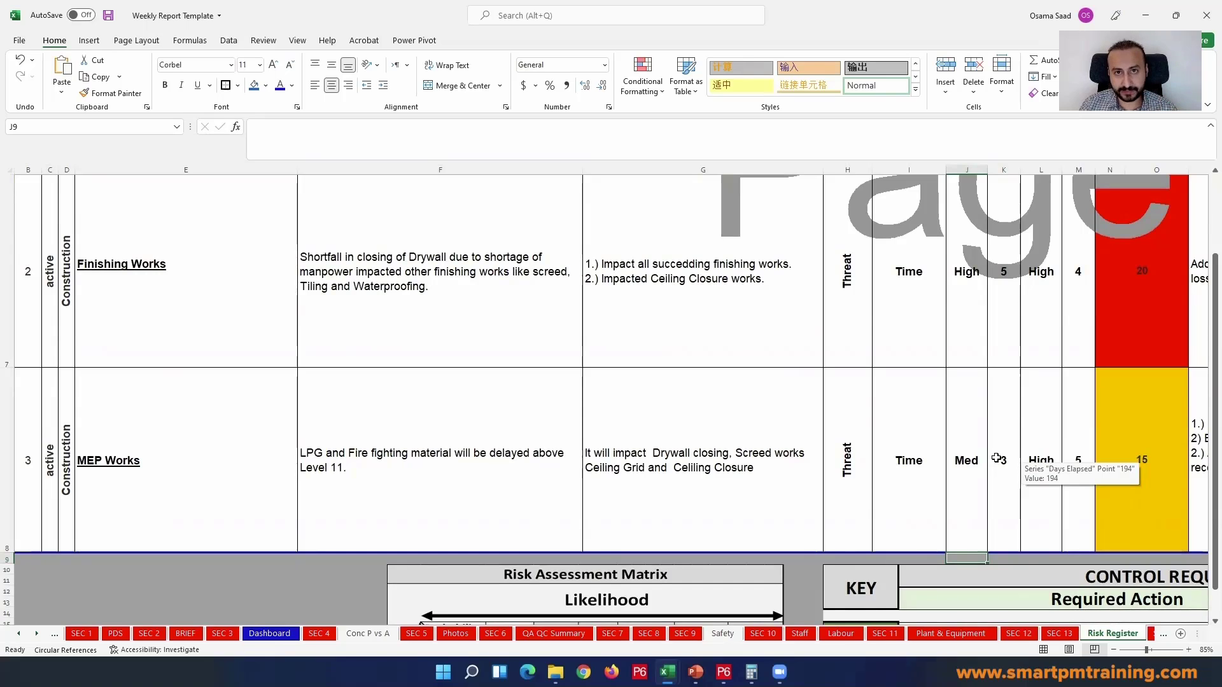
click(1085, 464)
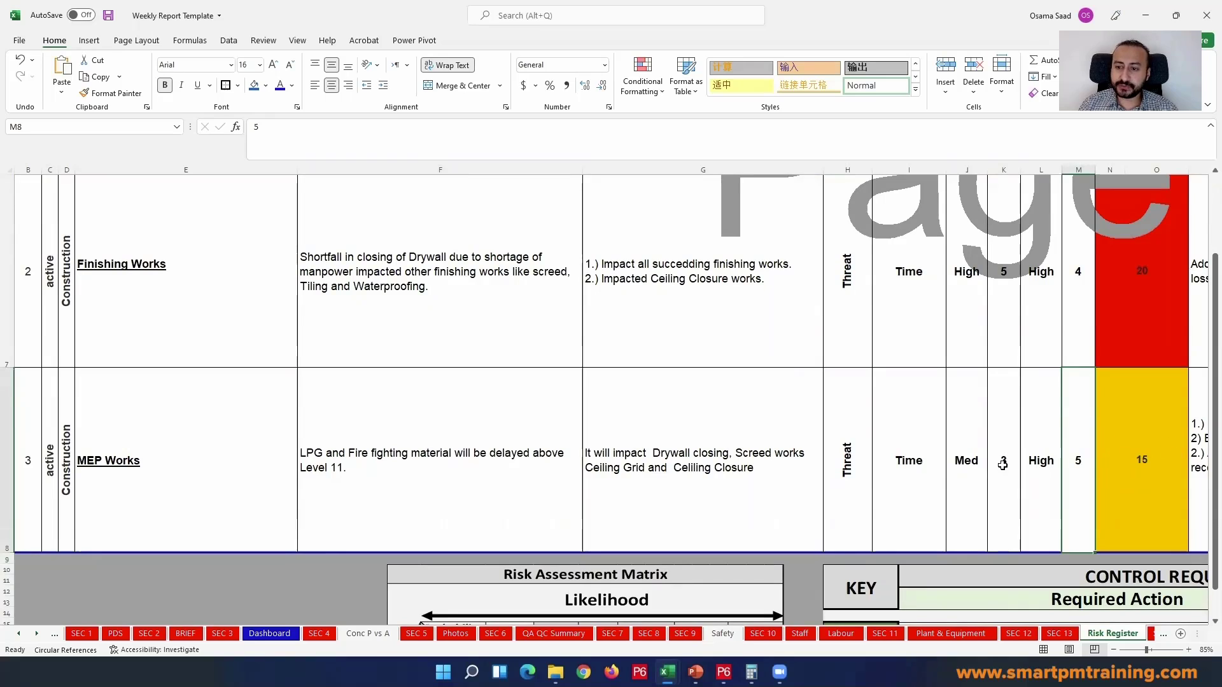
click(1153, 445)
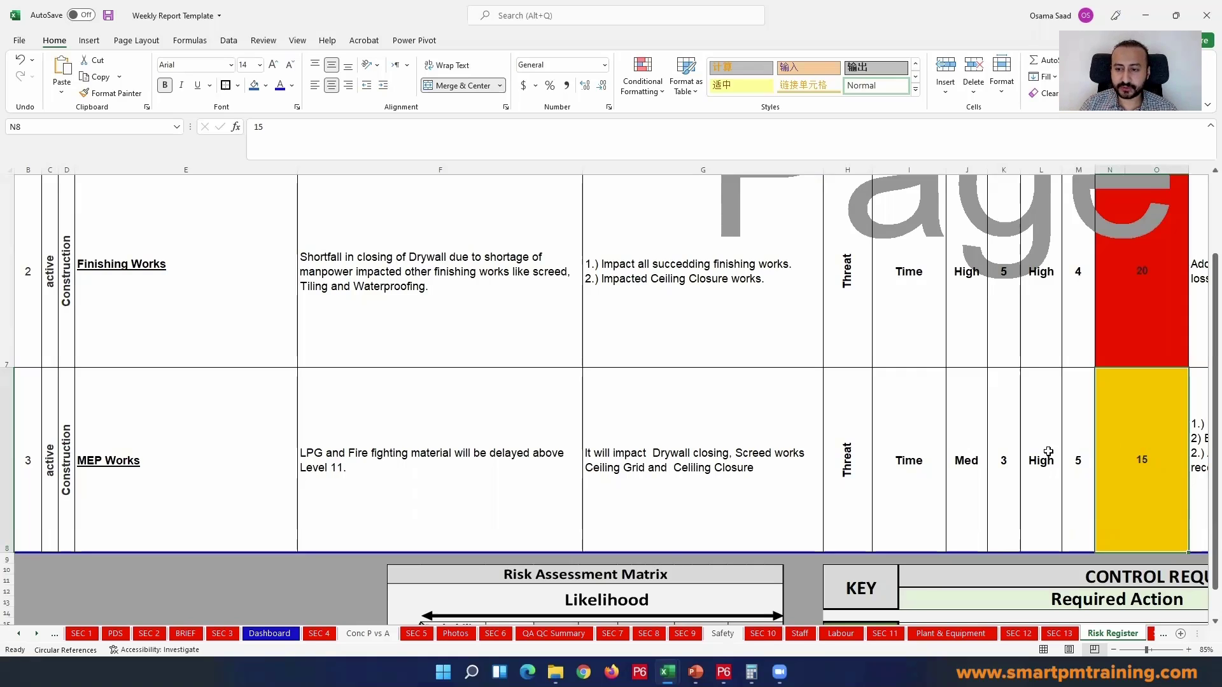
click(1079, 458)
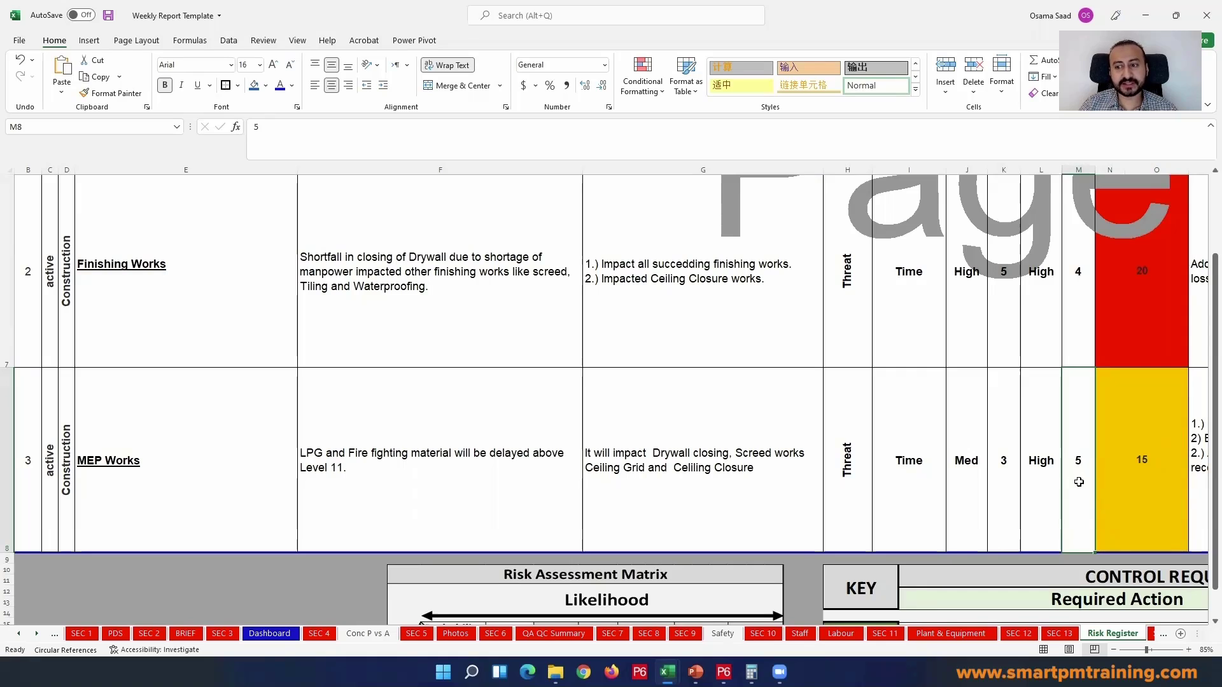
click(1147, 458)
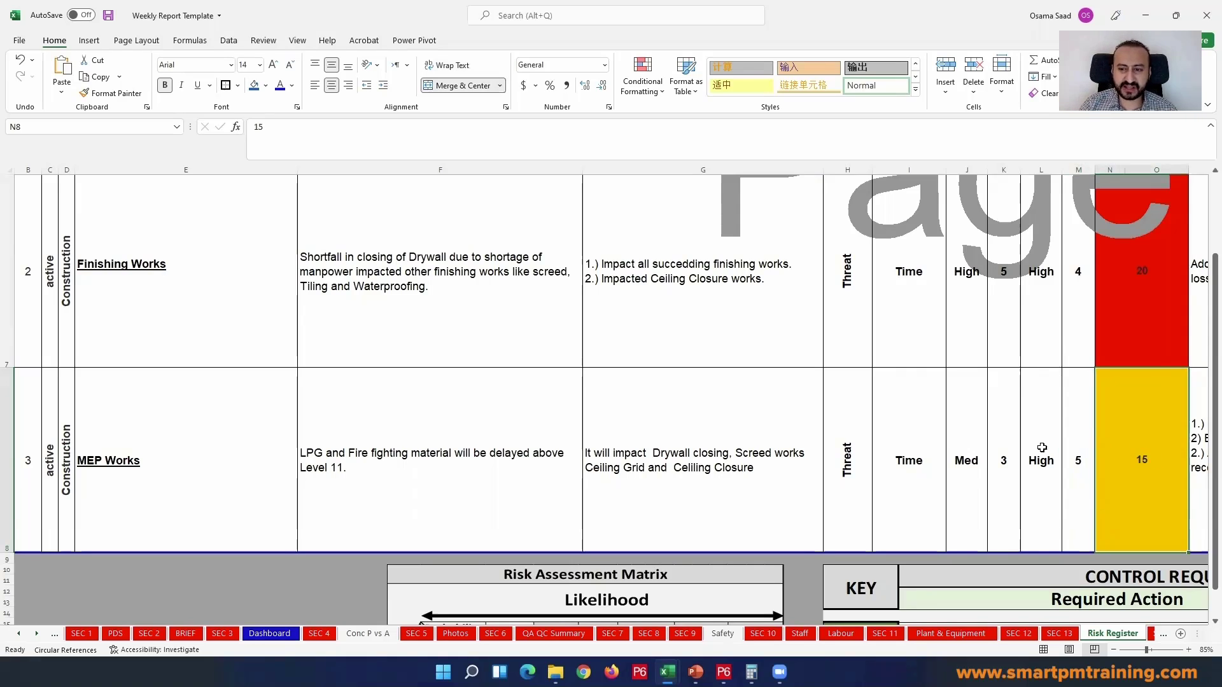
click(1002, 455)
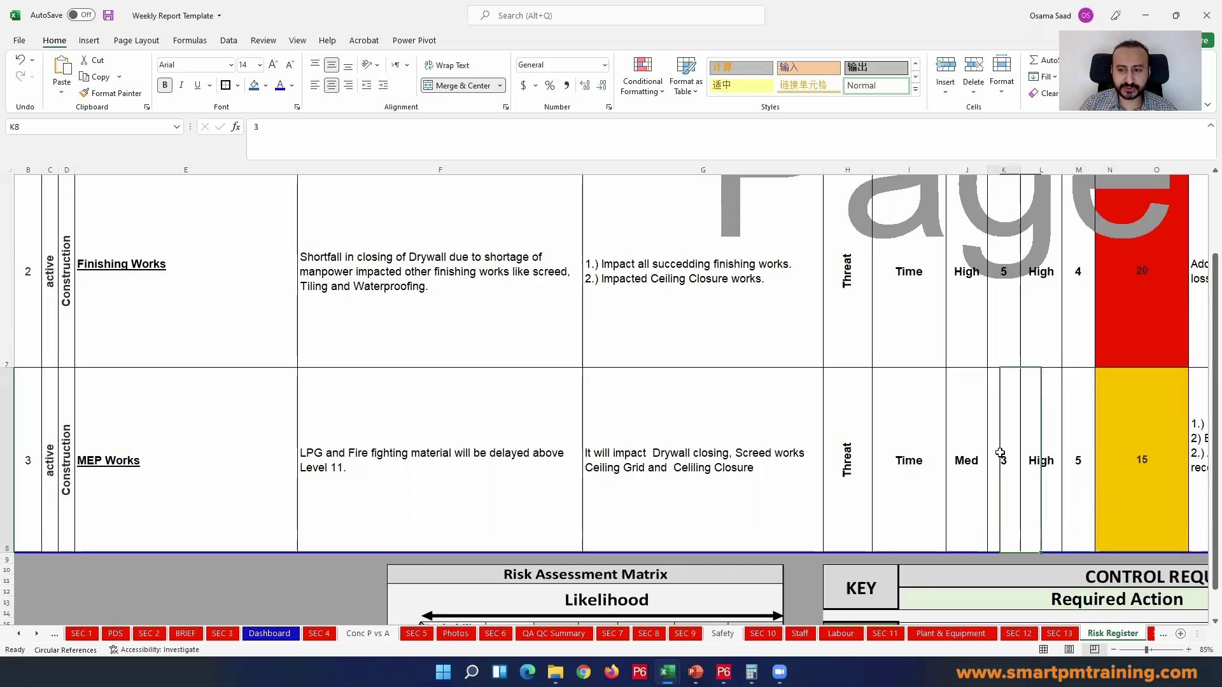
- Show the MEP Works response strategy in P8: expedite civil clearance and shipment, deploy extra resources
click(1177, 459)
scroll(1177, 459, down, 3)
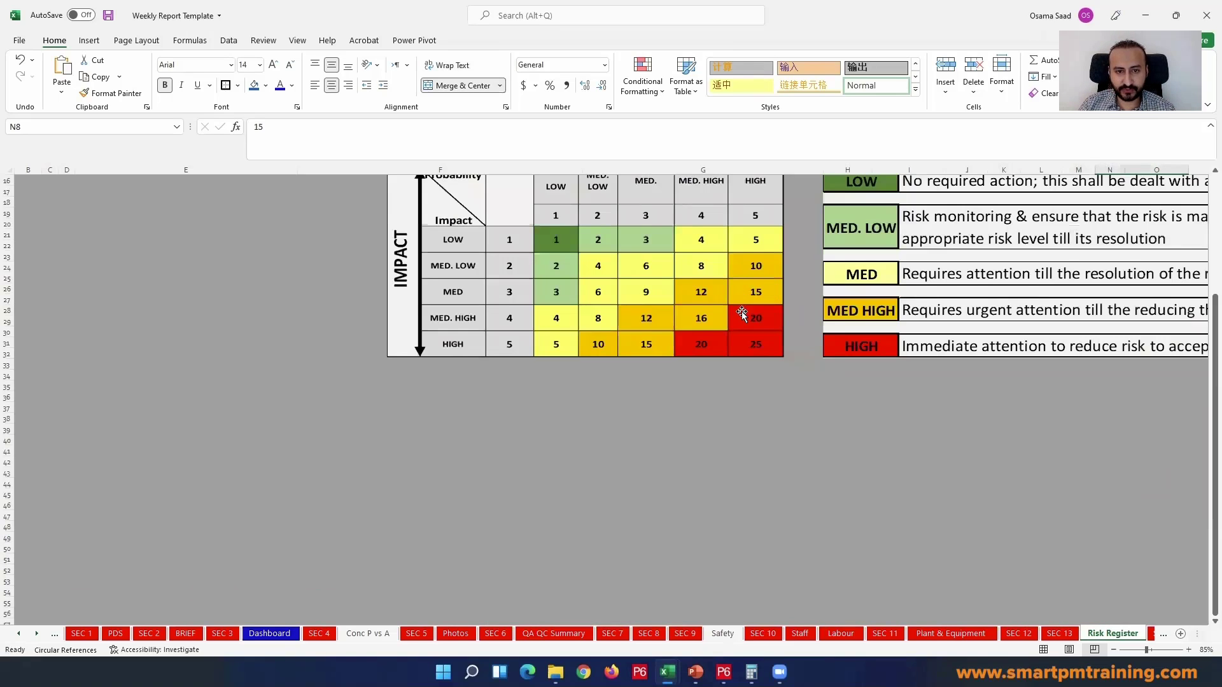
scroll(761, 320, up, 1)
scroll(755, 341, up, 2)
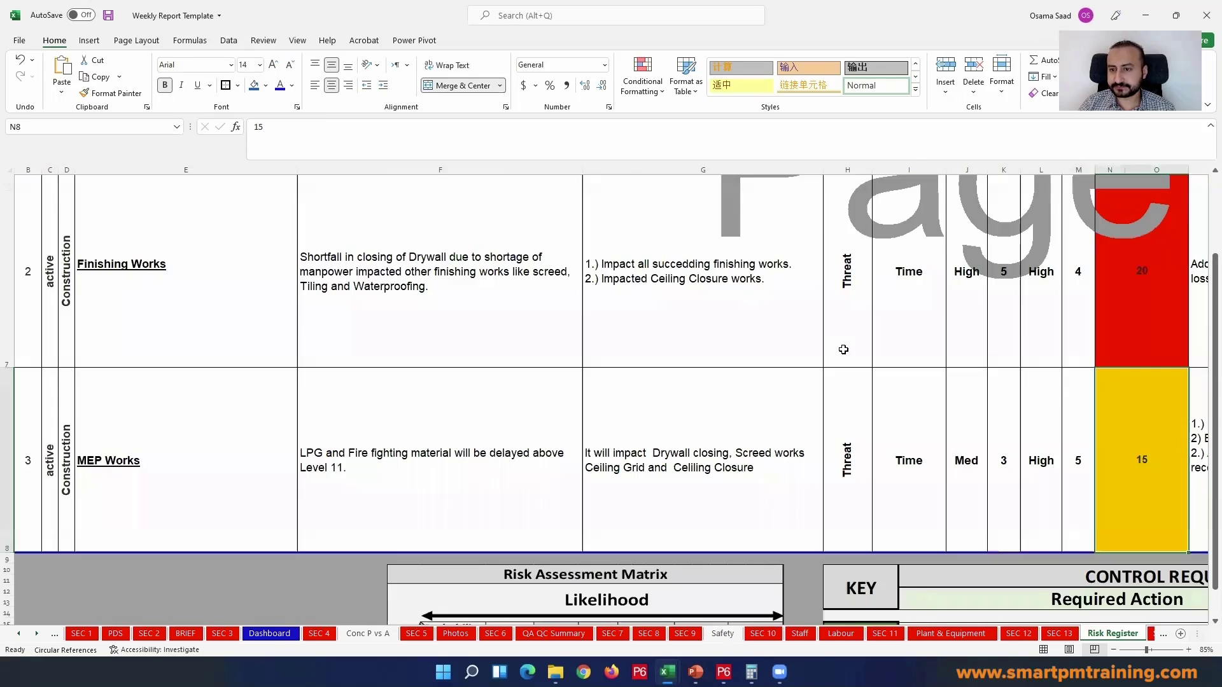
scroll(843, 354, up, 2)
key(Right)
scroll(1141, 448, up, 2)
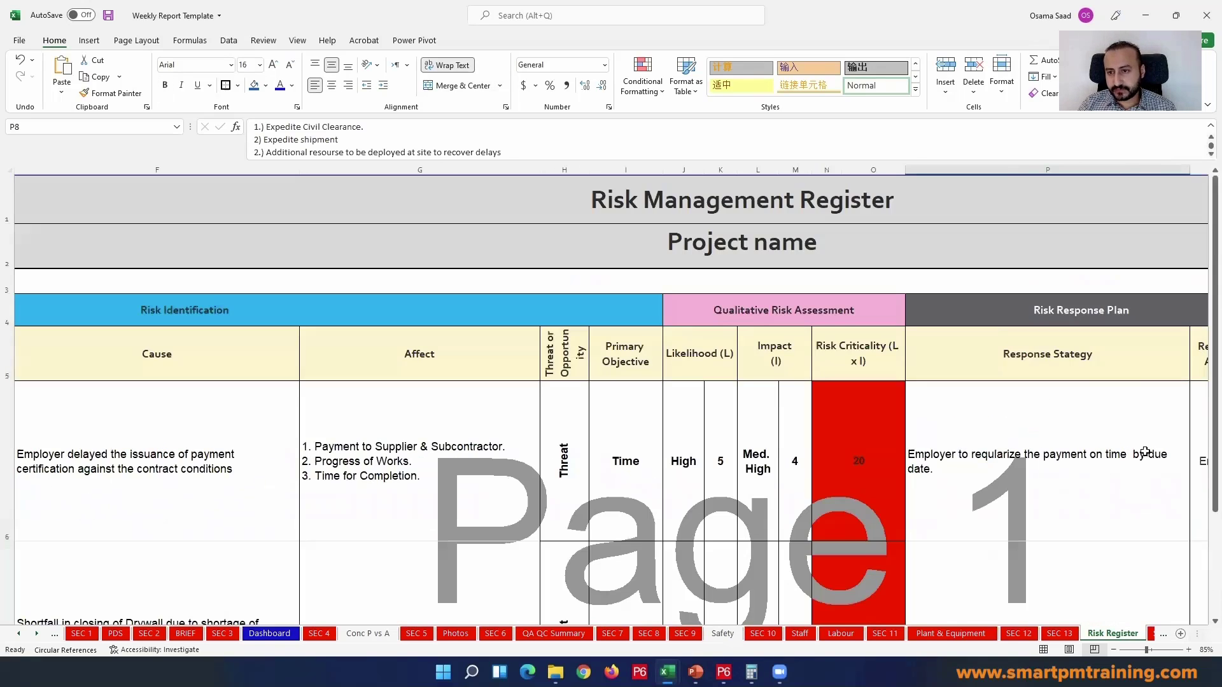
scroll(1124, 375, down, 3)
scroll(1107, 382, up, 2)
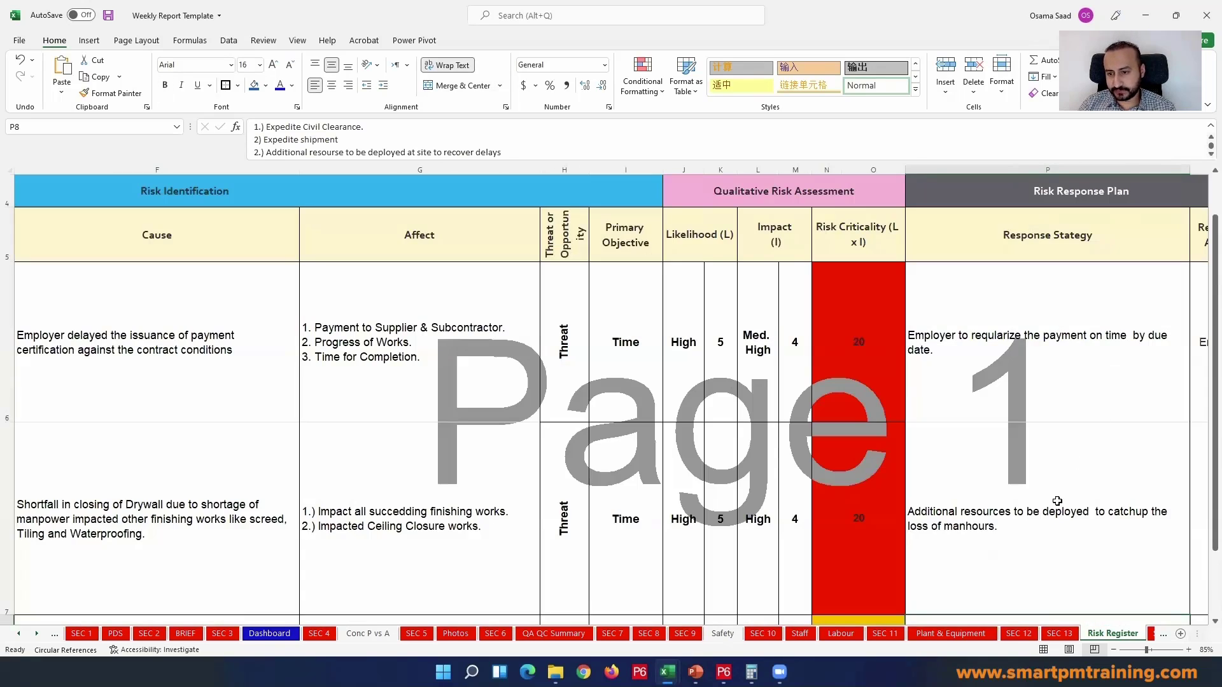
scroll(1055, 520, down, 2)
click(777, 461)
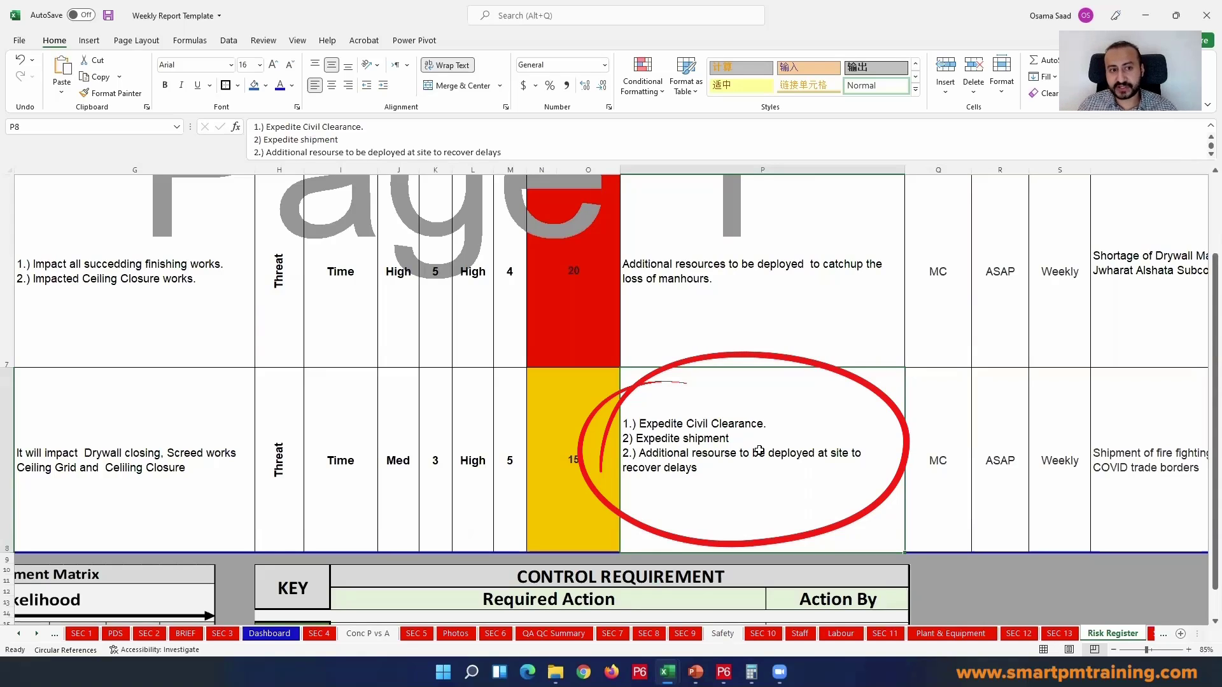
click(937, 464)
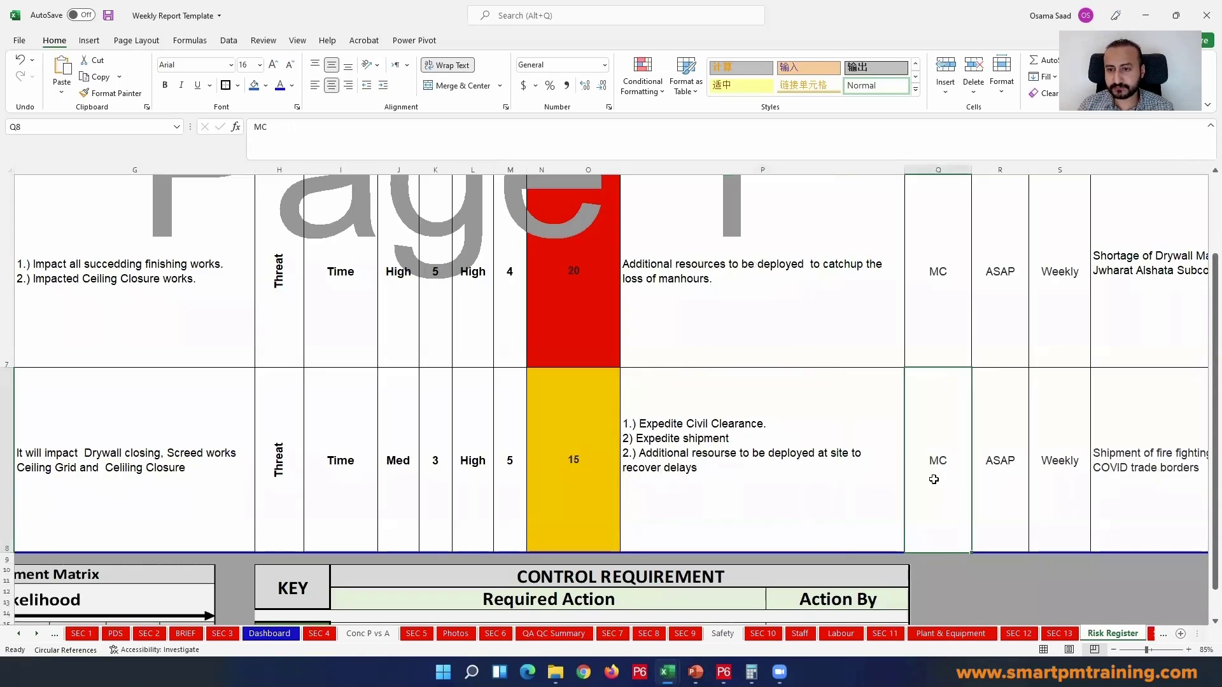
scroll(957, 437, up, 2)
scroll(928, 389, down, 10)
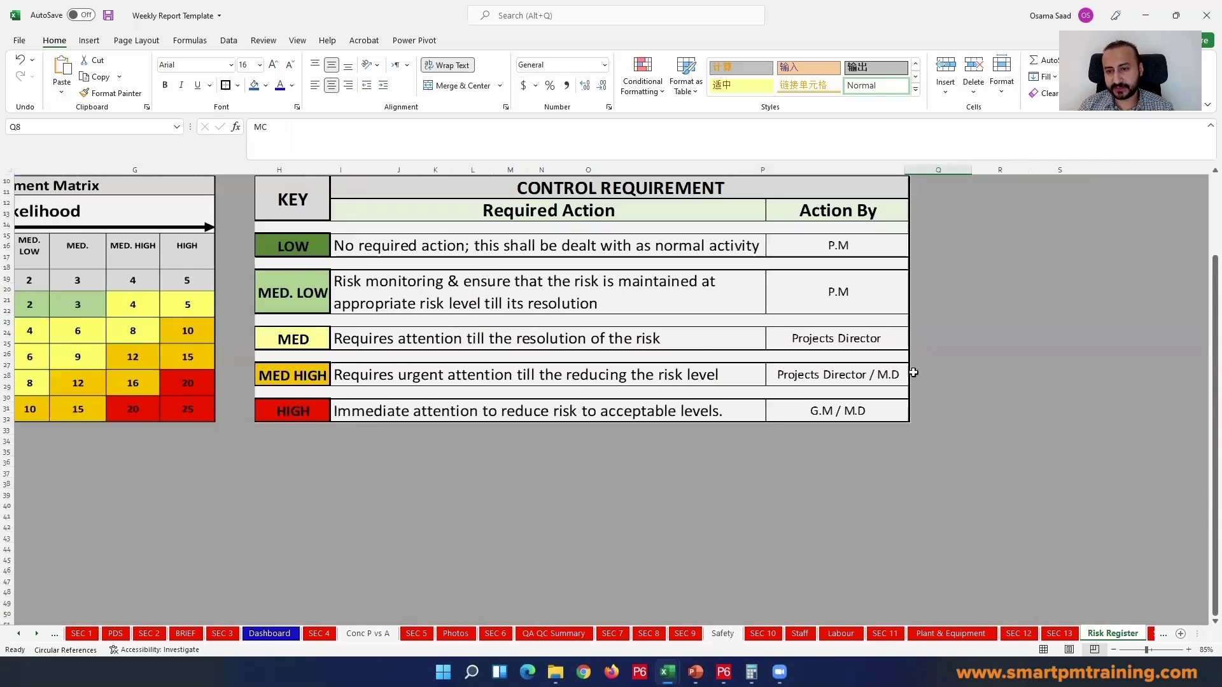
scroll(919, 408, up, 9)
scroll(928, 437, down, 2)
click(998, 478)
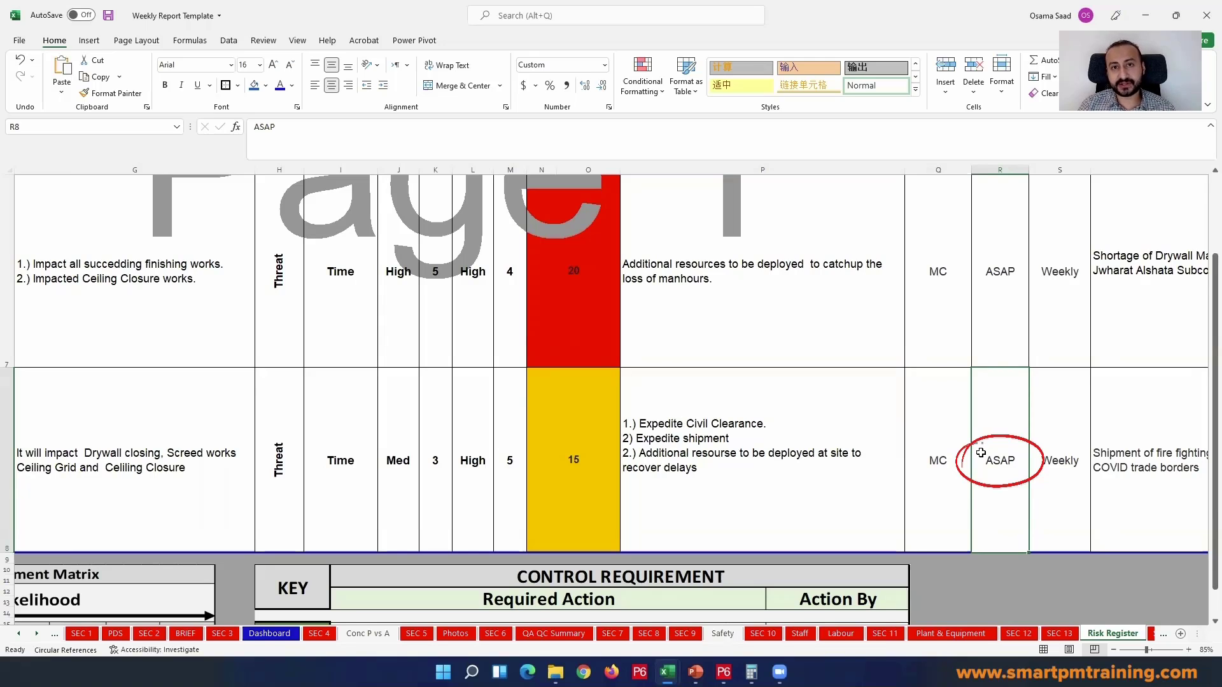
- Read the MEP Works weekly interval check and the fire fighting pipes status comment in T8
click(1076, 457)
scroll(1075, 456, up, 3)
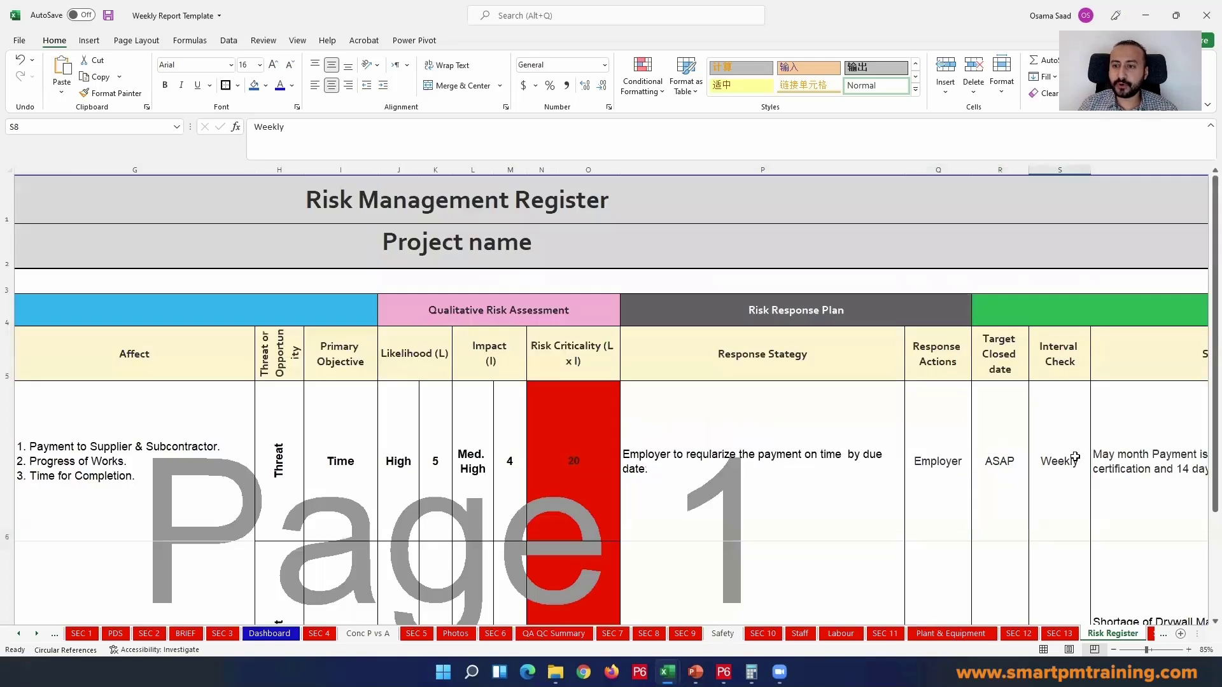
scroll(1075, 457, down, 4)
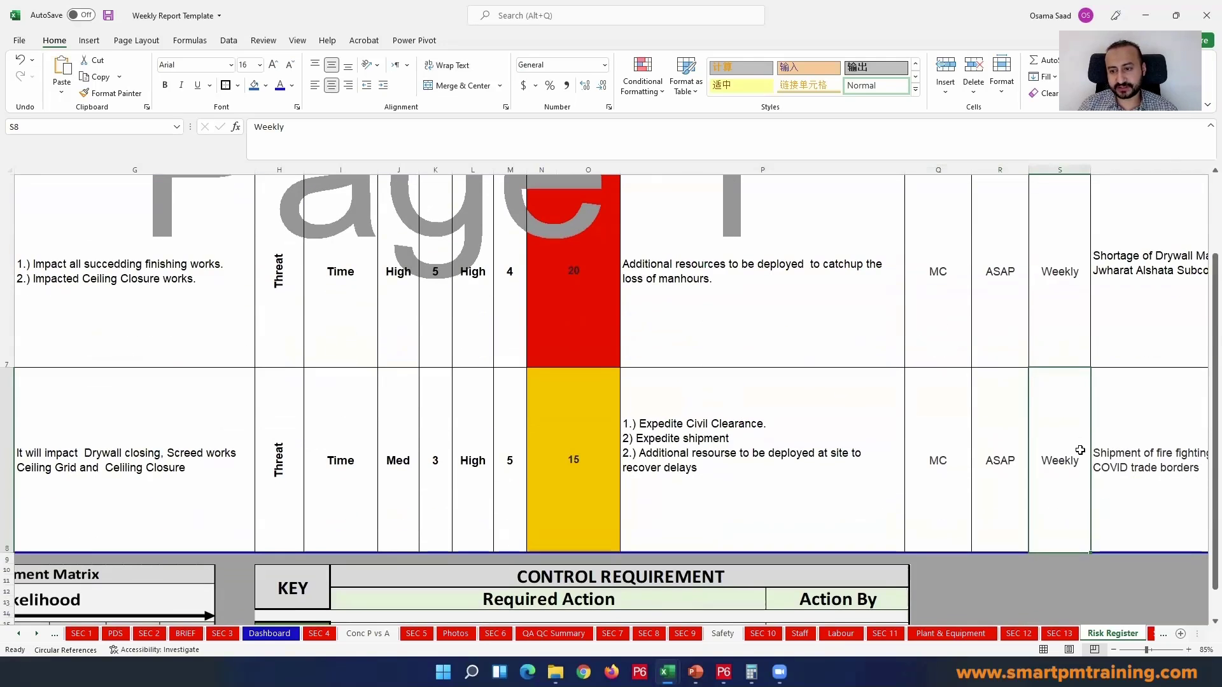
click(1125, 464)
key(Right)
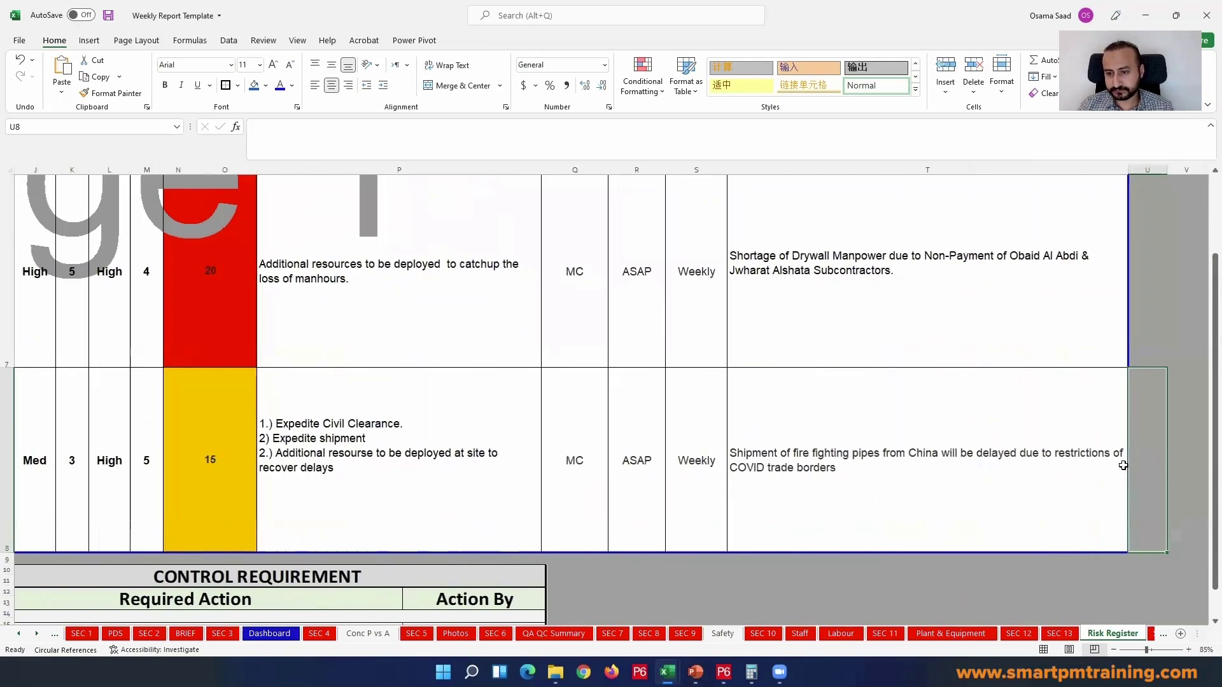
click(1117, 468)
- Scroll to the Control Requirement table assigning actions to P.M, Projects Director and G.M / M.D
scroll(1060, 439, up, 3)
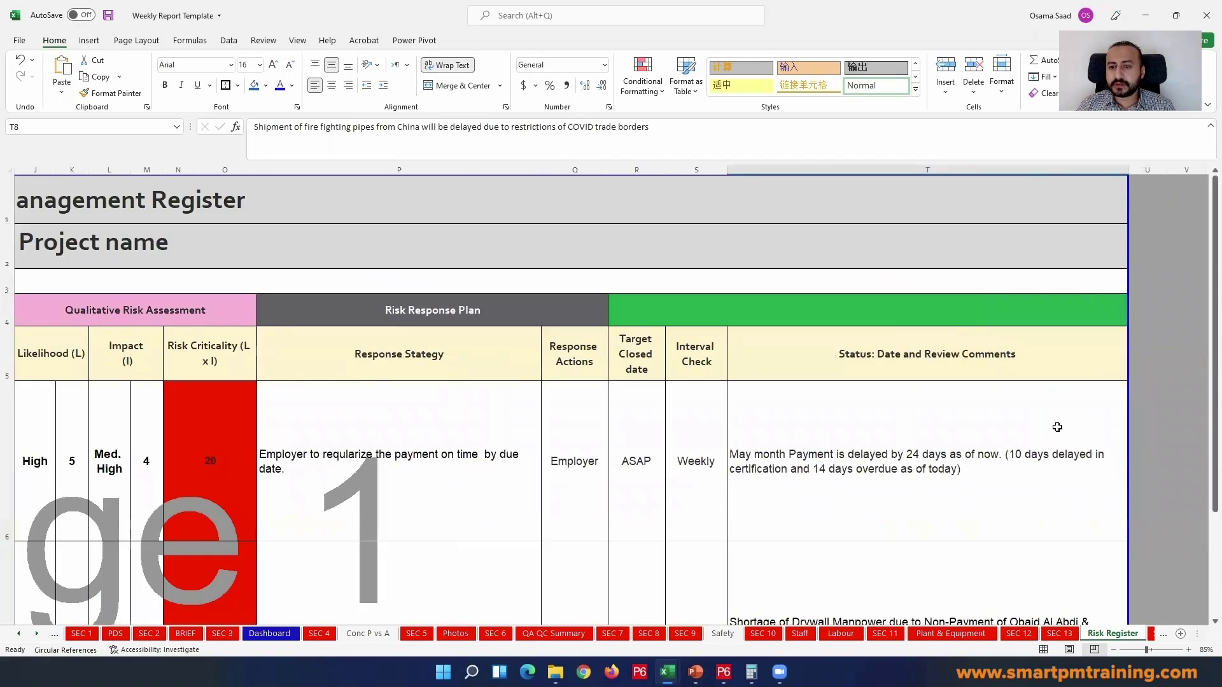
scroll(1044, 427, down, 5)
scroll(976, 420, up, 3)
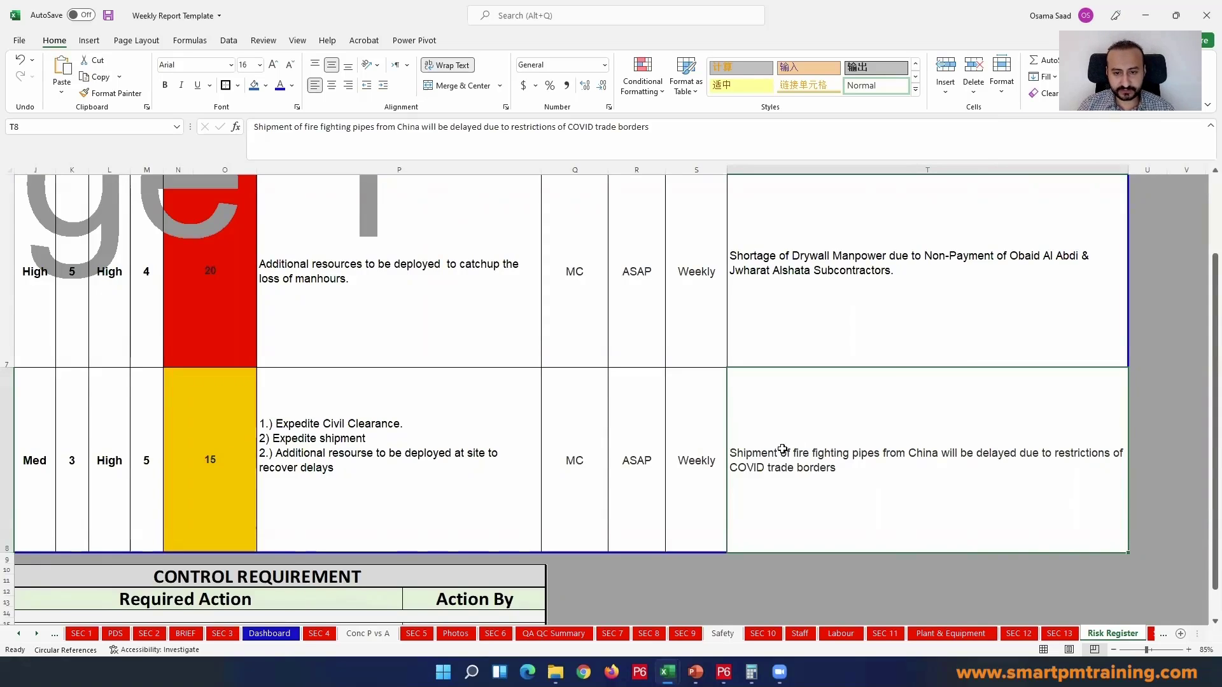
scroll(341, 422, down, 2)
scroll(340, 422, up, 1)
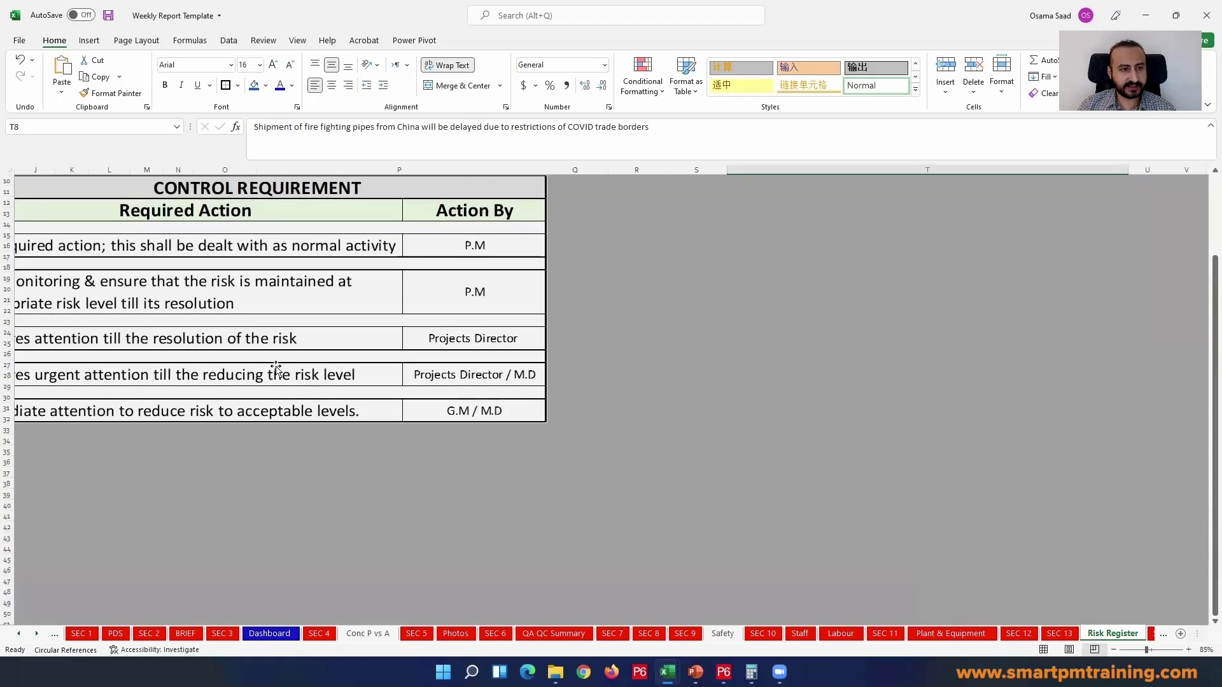
click(235, 489)
key(Left)
key(Left)
key(Left)
key(Left)
key(Left)
key(Left)
key(Left)
key(Left)
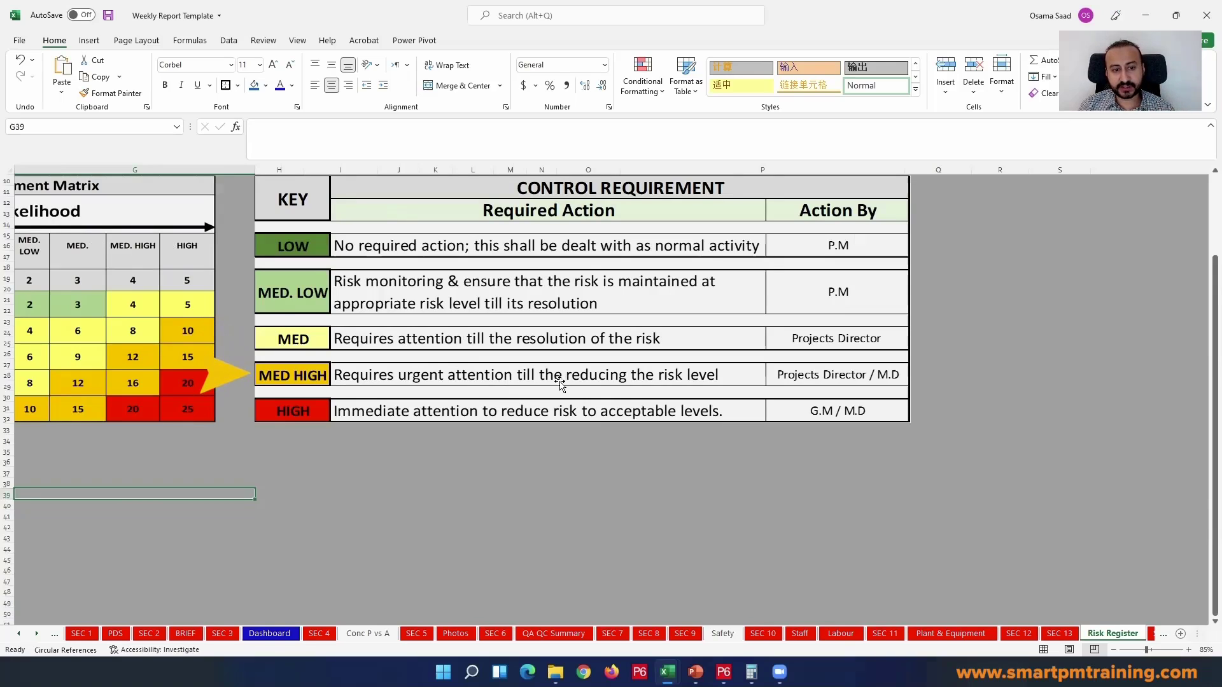
scroll(562, 397, up, 1)
scroll(562, 397, down, 1)
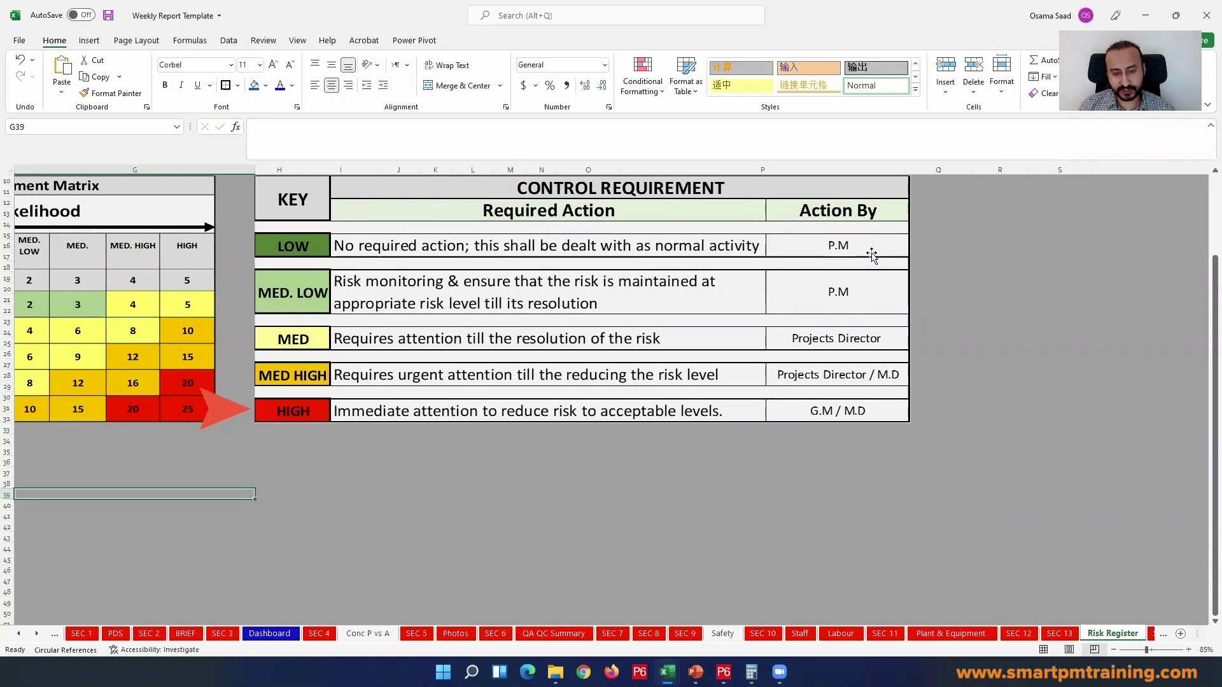
scroll(584, 398, up, 2)
scroll(584, 383, down, 2)
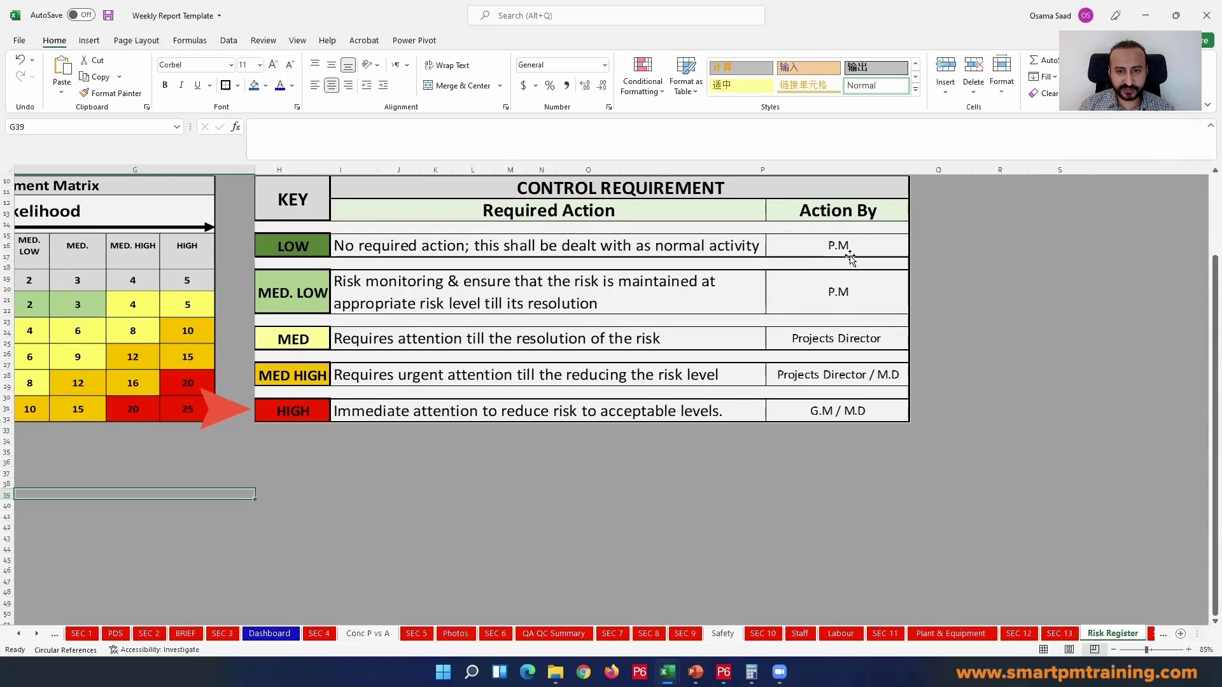
click(955, 268)
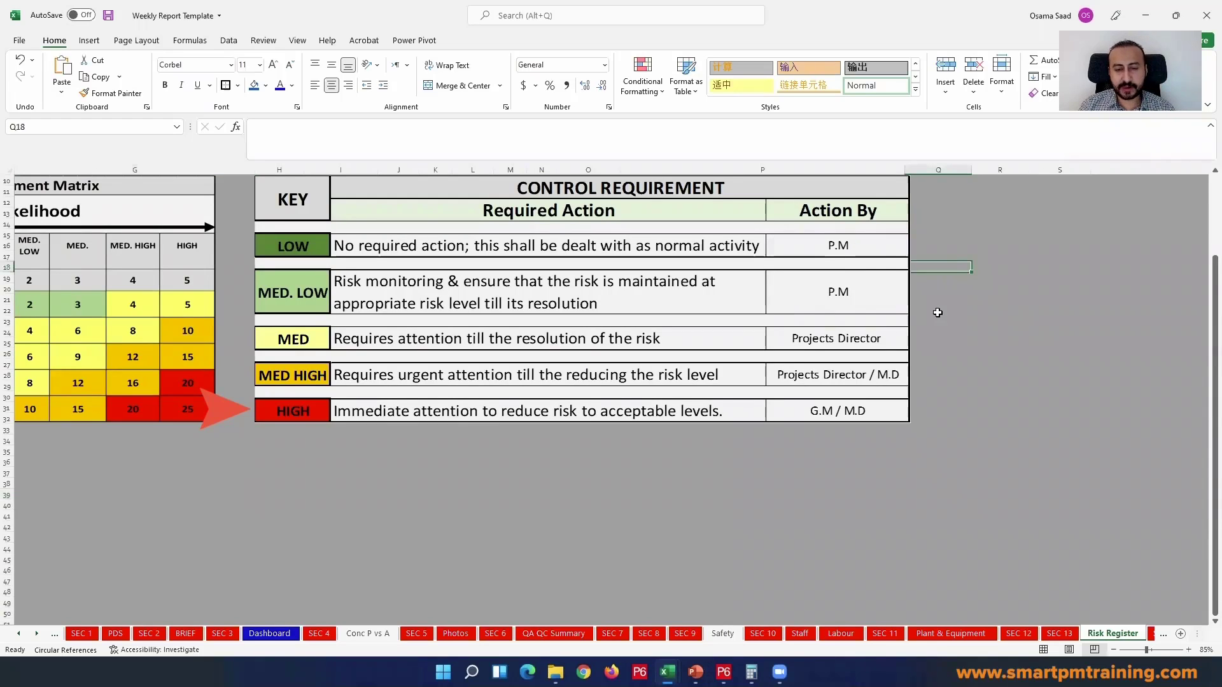
scroll(935, 326, up, 5)
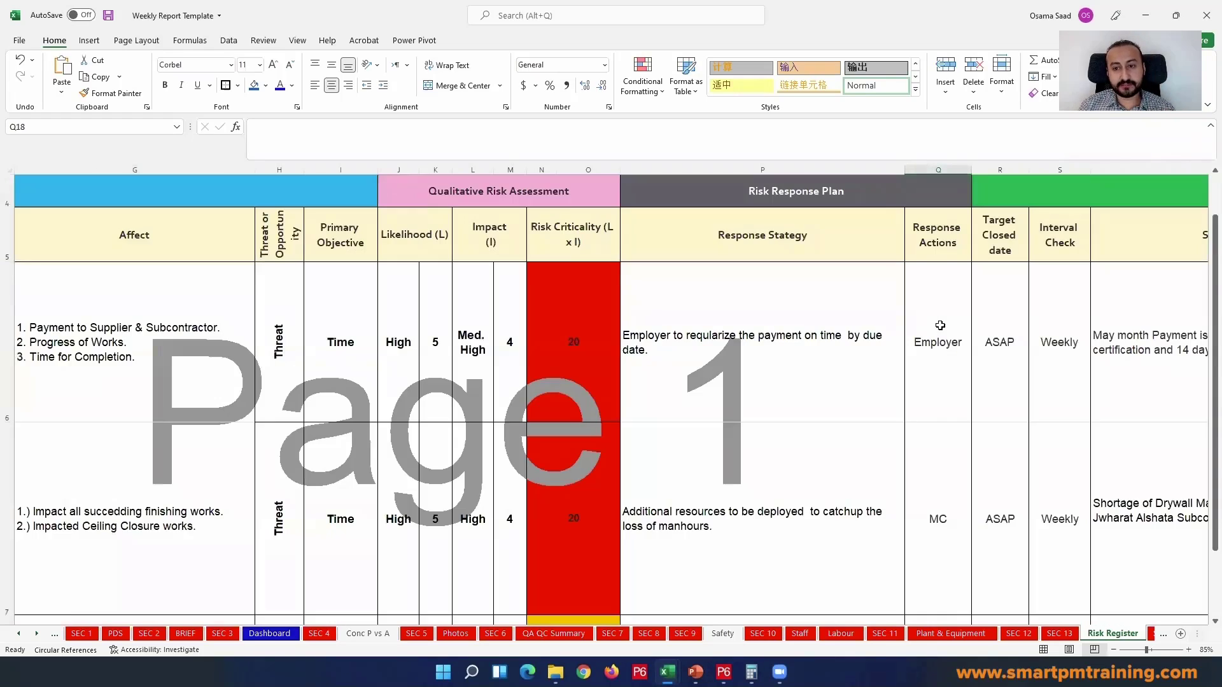
scroll(889, 329, down, 2)
scroll(764, 388, down, 3)
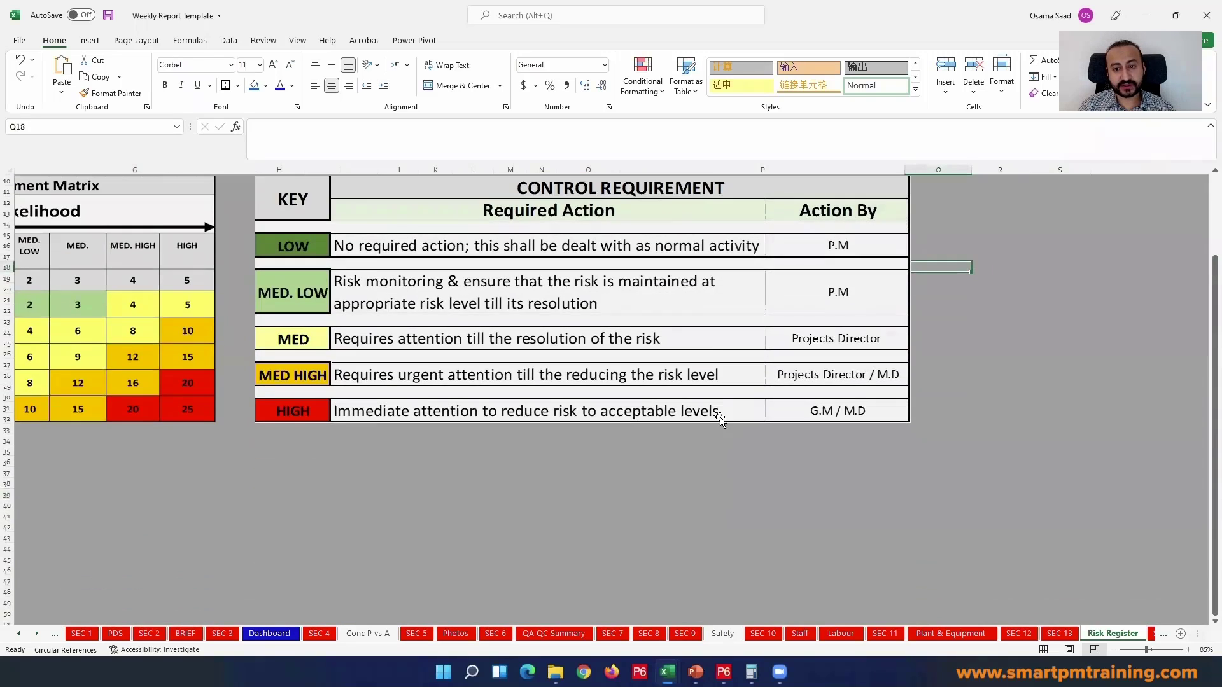
scroll(719, 325, up, 5)
scroll(730, 357, down, 3)
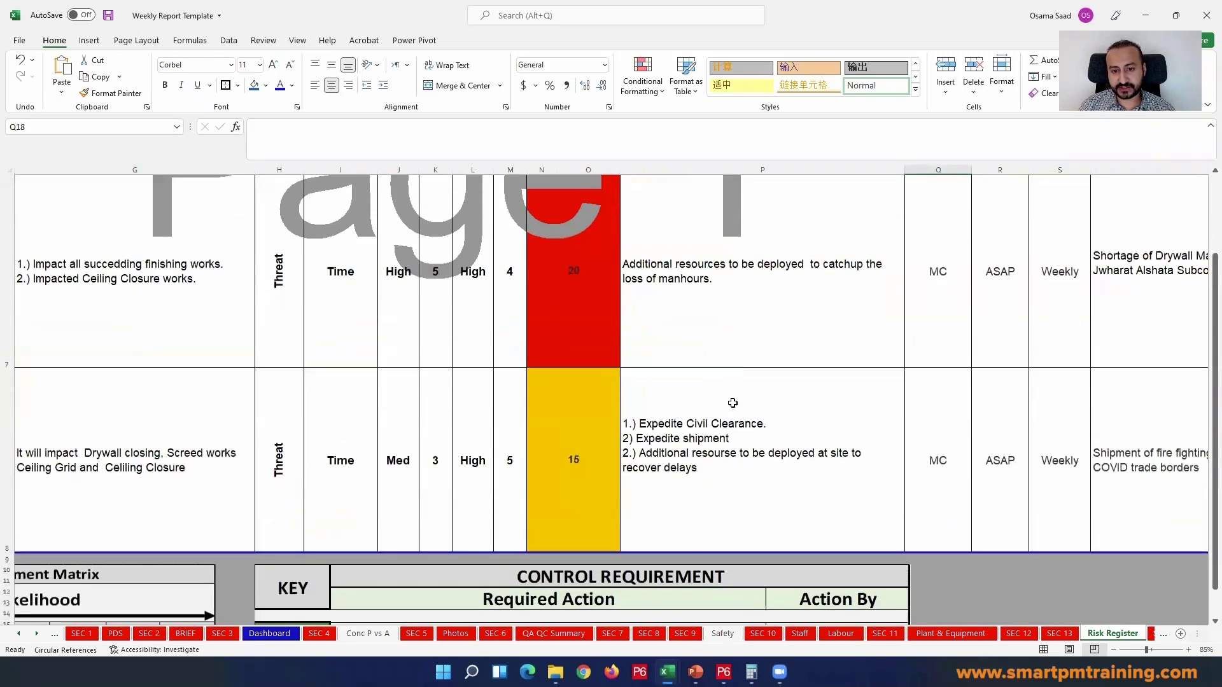
click(707, 487)
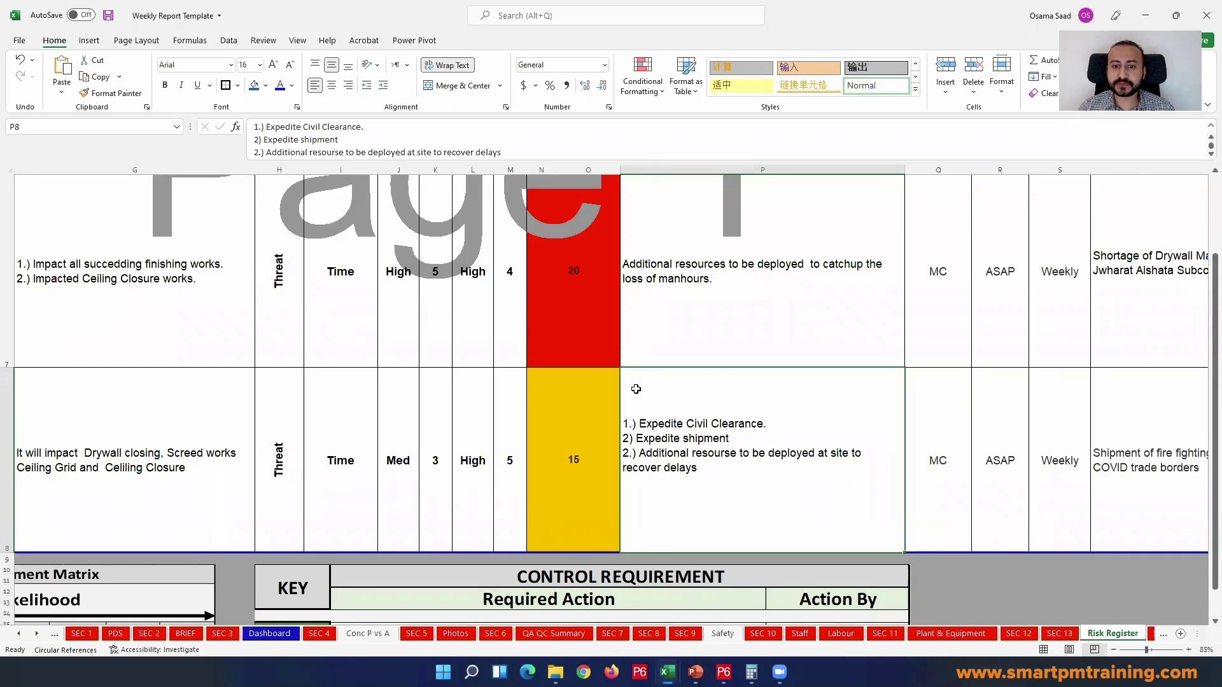
scroll(665, 382, down, 3)
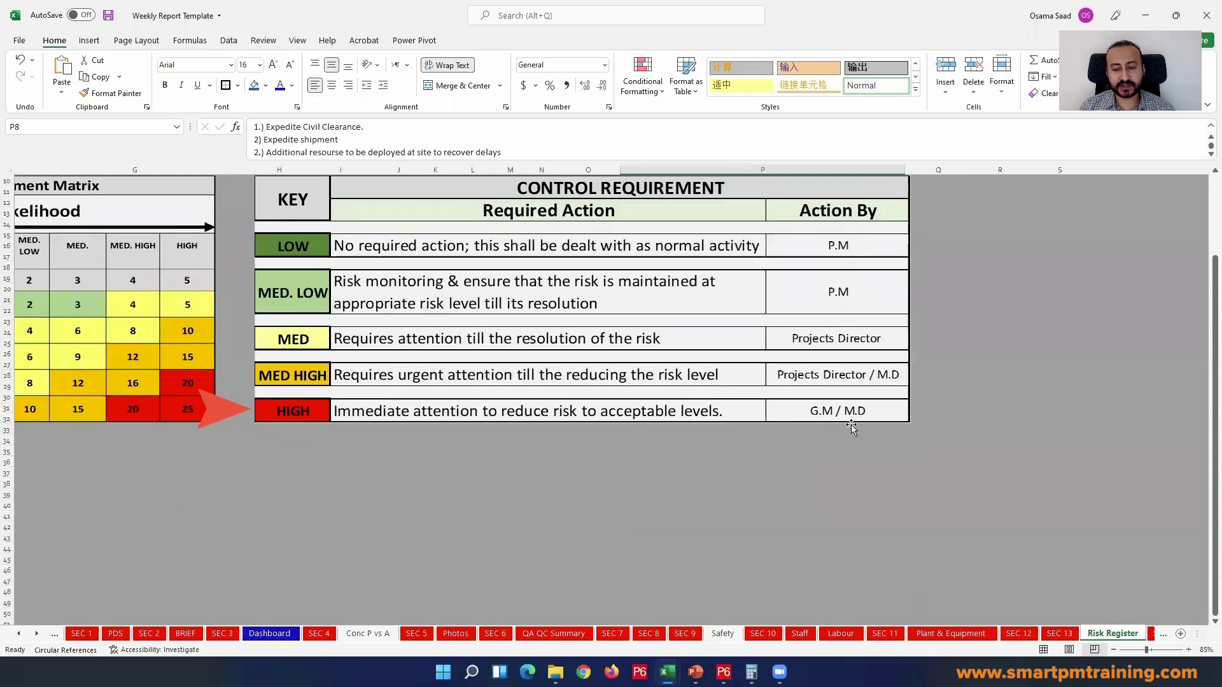